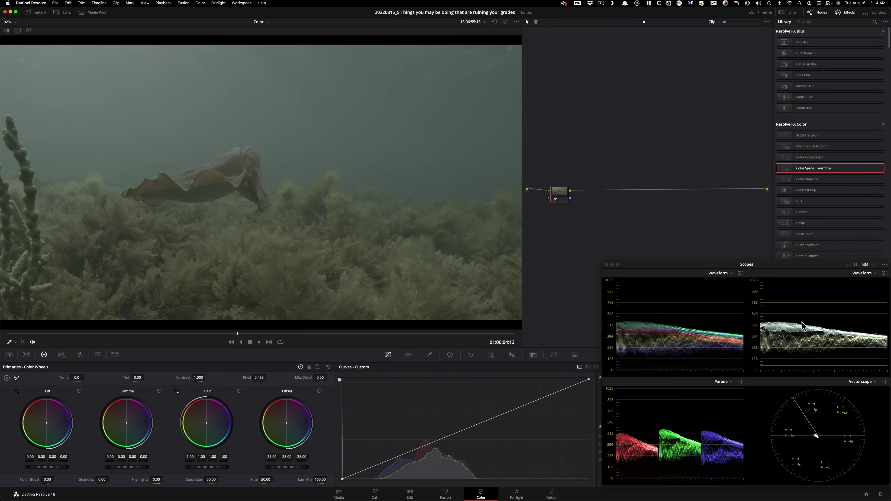
Review the project's Color Management settings and leave them as they are
click(880, 493)
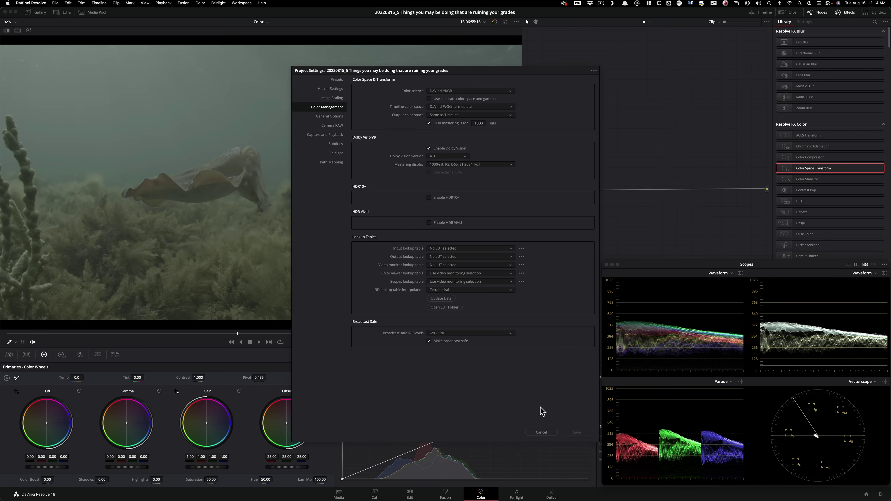
click(541, 432)
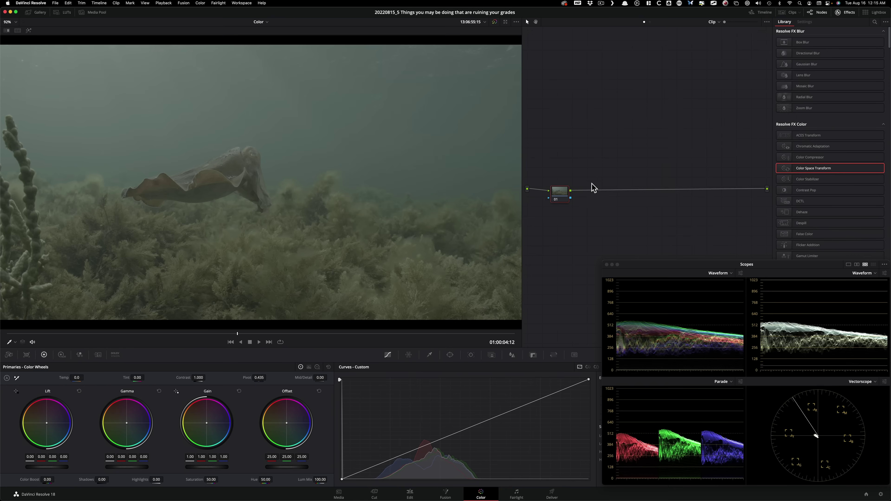
Add a second serial node and place it near the output end of the node tree
drag(563, 197, 731, 195)
key(alt+s)
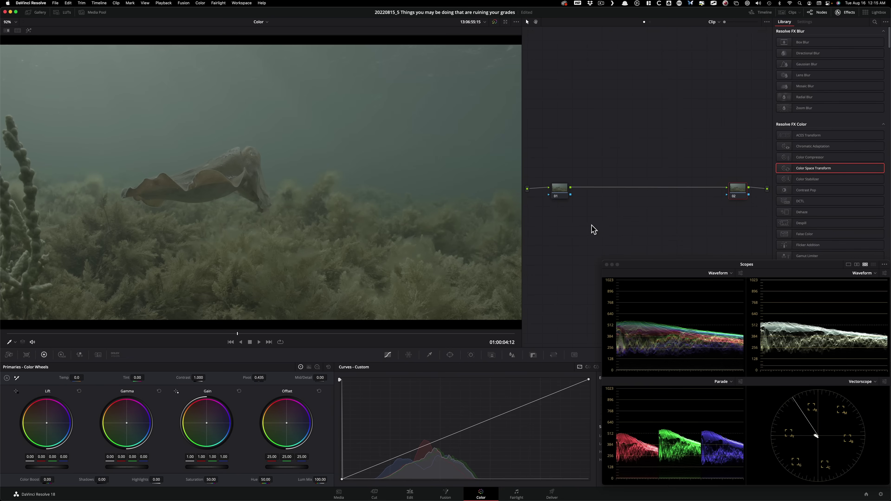
Bring up the Color Warper alongside the primaries color wheels and select the first node
click(409, 357)
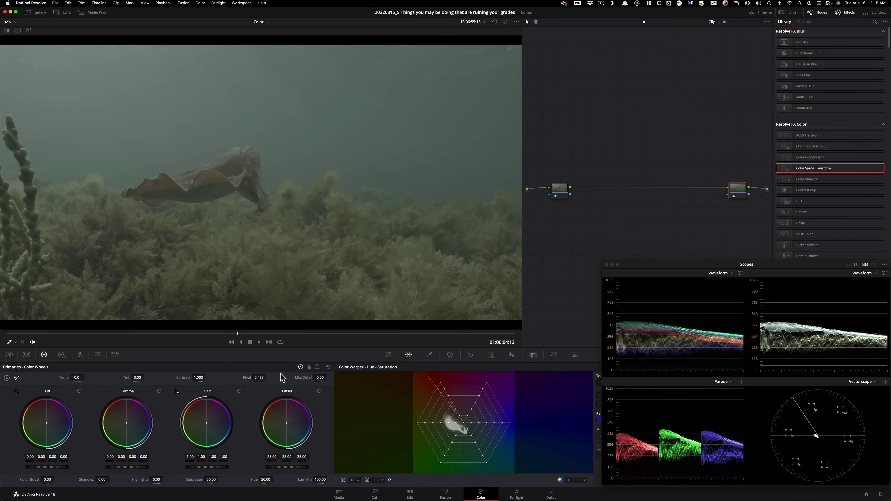
click(44, 355)
click(560, 189)
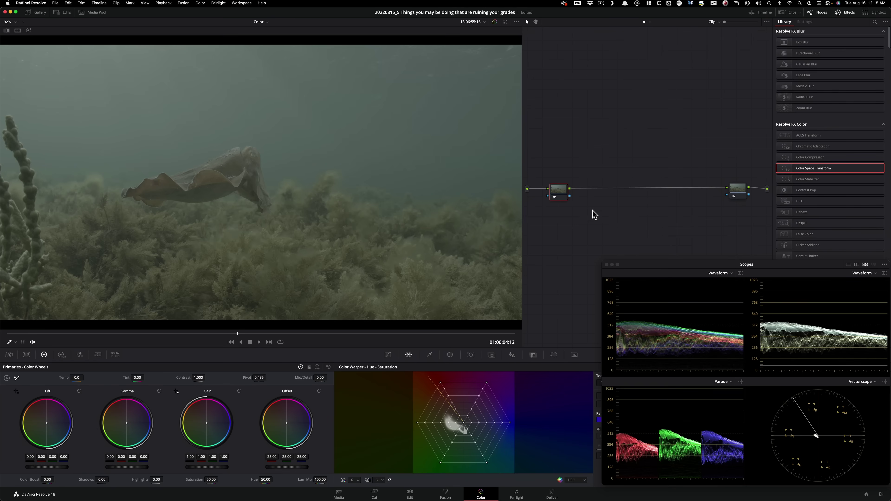
Apply a Color Space Transform to the second node with input color space REDWideGamutRGB and input gamma RED Log3G10
drag(740, 191, 740, 197)
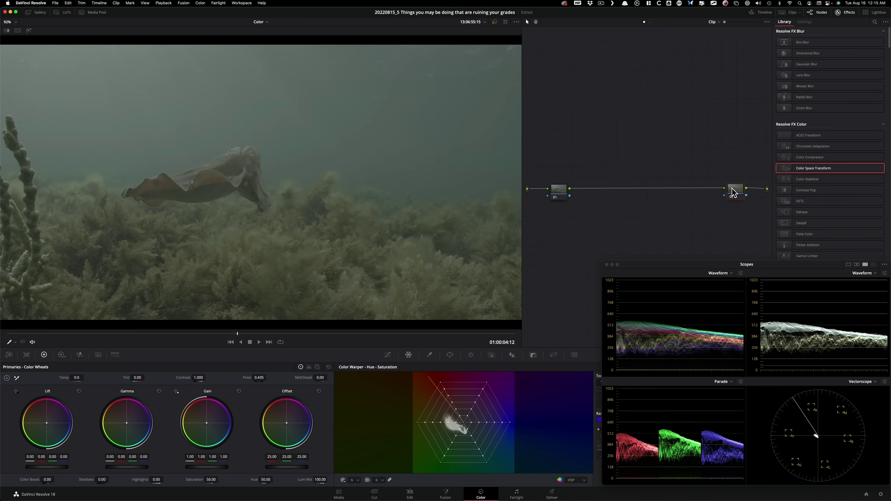
drag(818, 168, 735, 192)
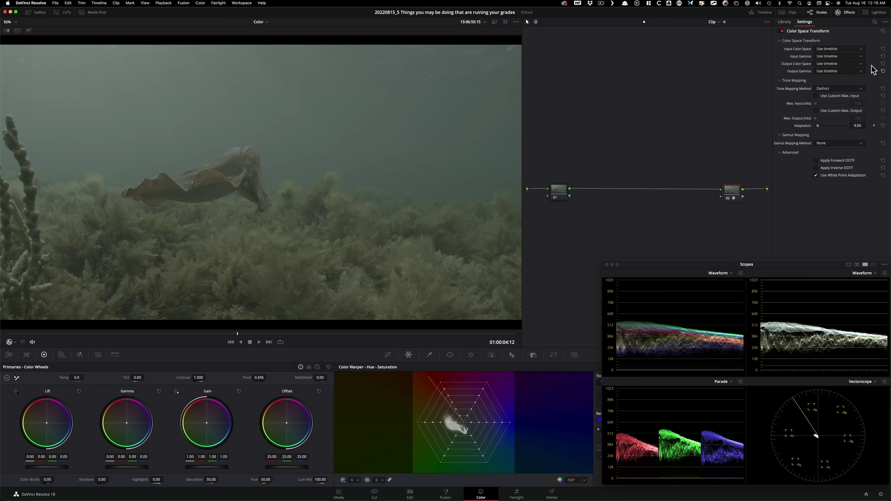
click(850, 52)
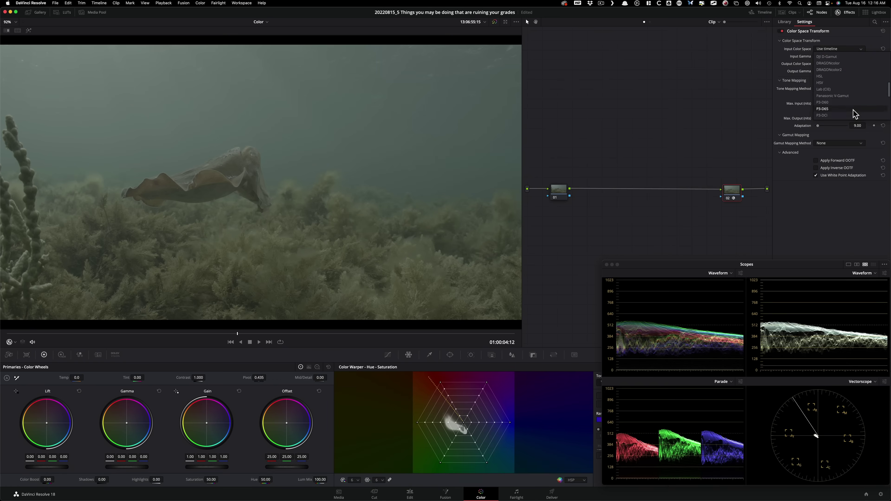
scroll(837, 108, down, 3)
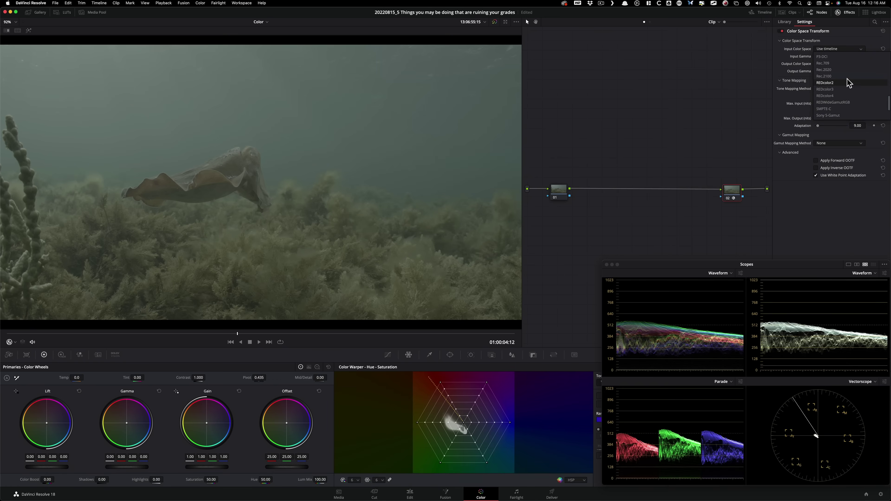
click(838, 102)
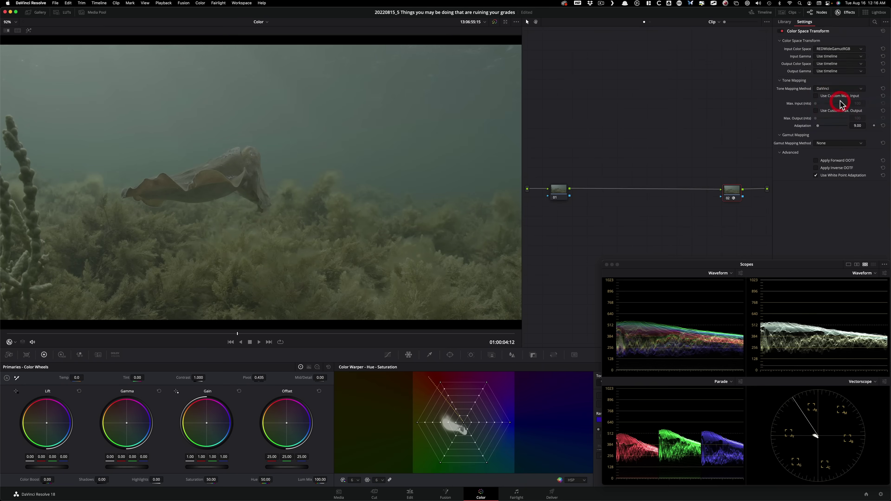
click(841, 56)
key(r)
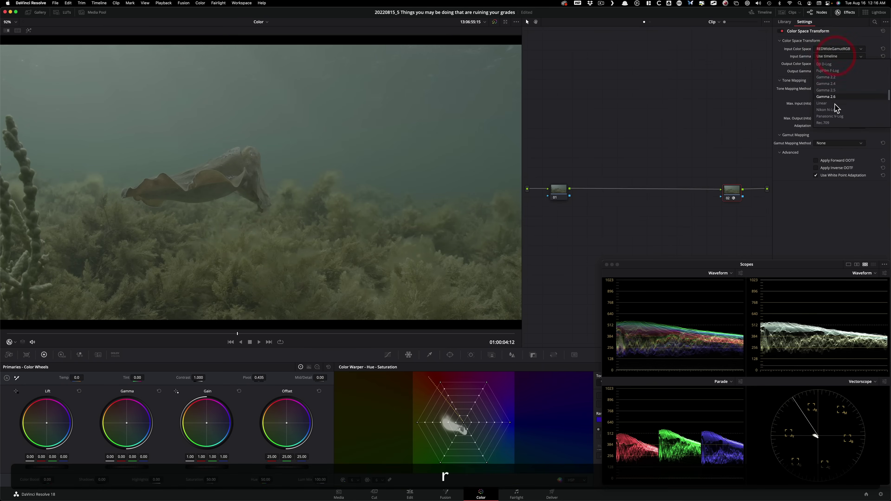
scroll(837, 112, down, 5)
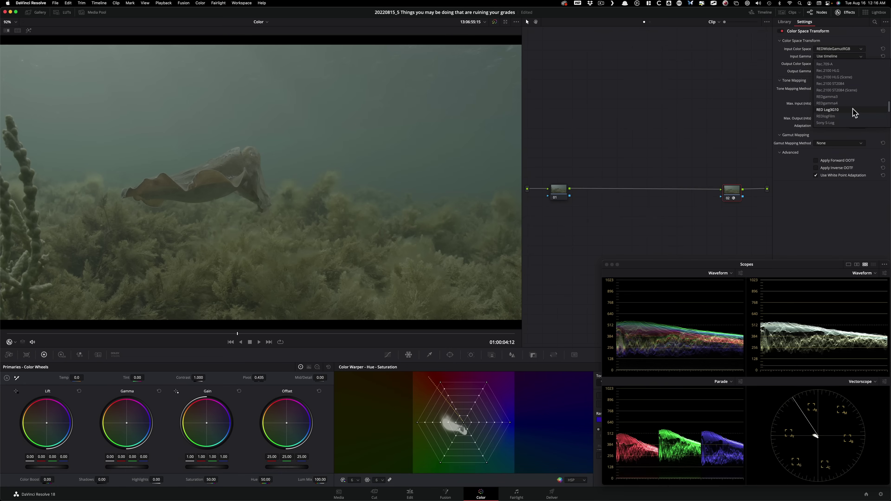
click(841, 110)
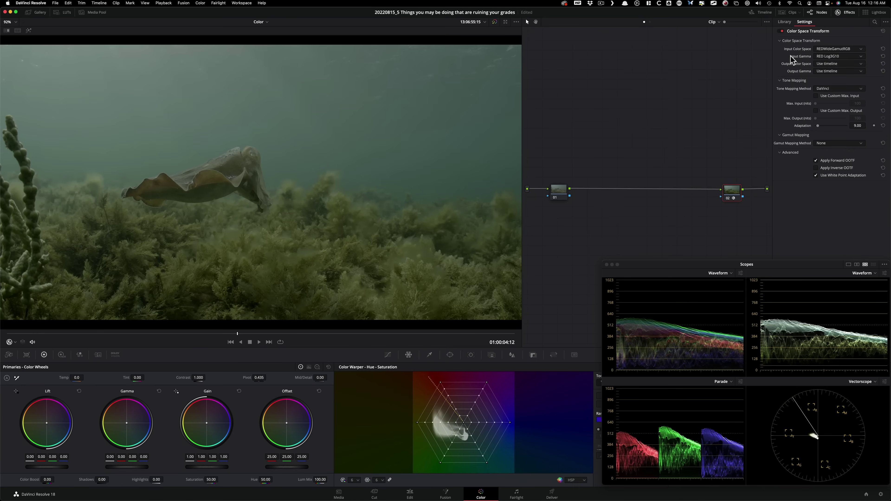
Set the Color Space Transform's output color space to Rec.709 and its output gamma to Gamma 2.4
click(826, 65)
key(r)
click(827, 130)
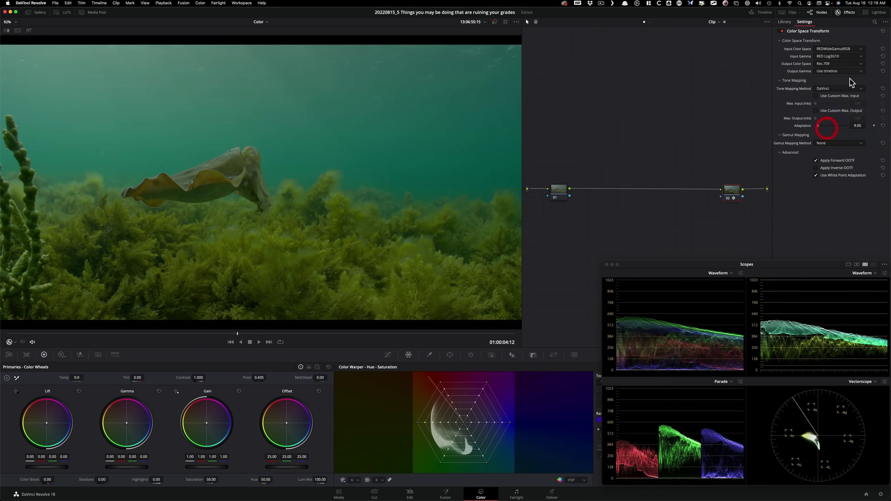
click(831, 71)
key(g)
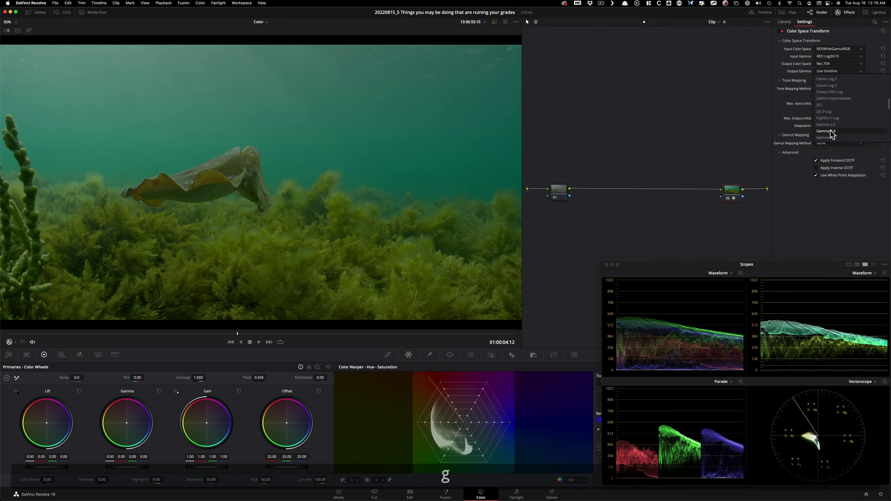
click(836, 137)
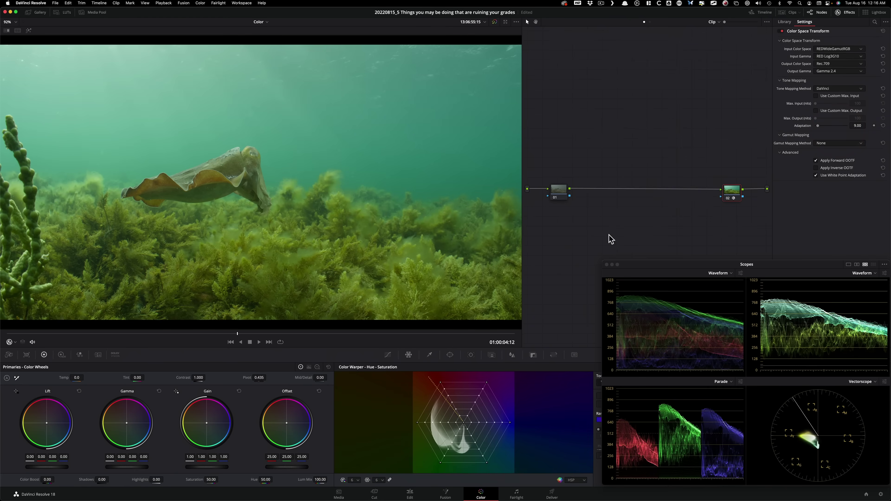
Bypass and restore all grades to compare the original log image with the transformed one
key(shift+d)
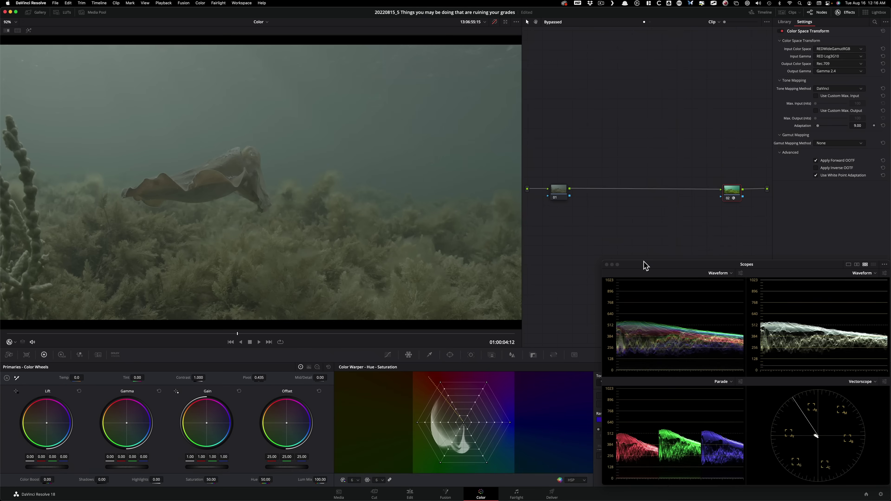
key(shift)
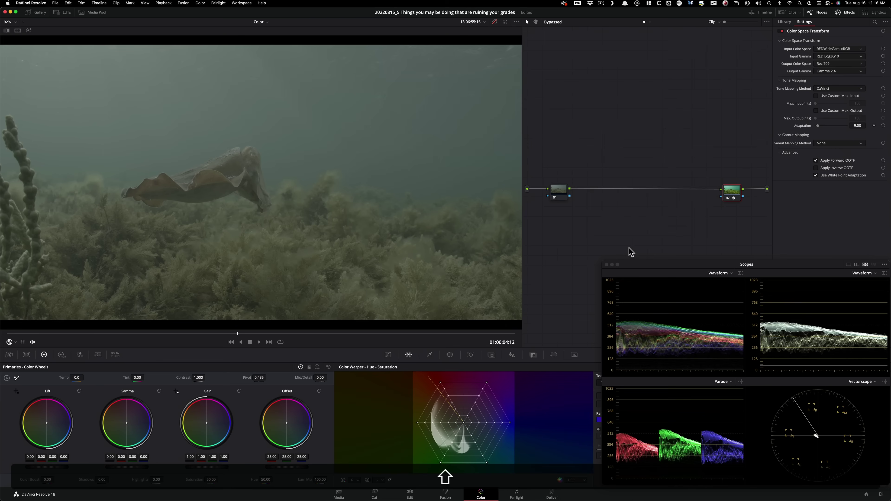
key(shift+d)
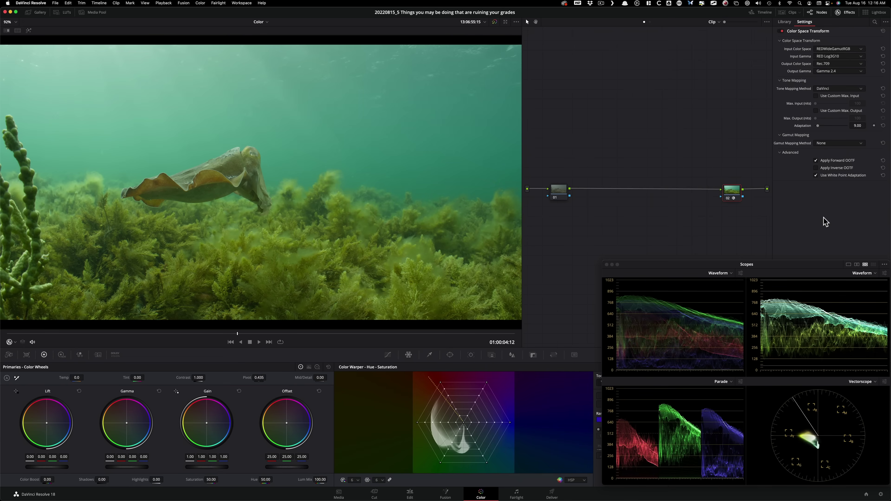
key(shift+d)
Switch the luma waveform's Colorize option off and back on to compare the trace
click(883, 272)
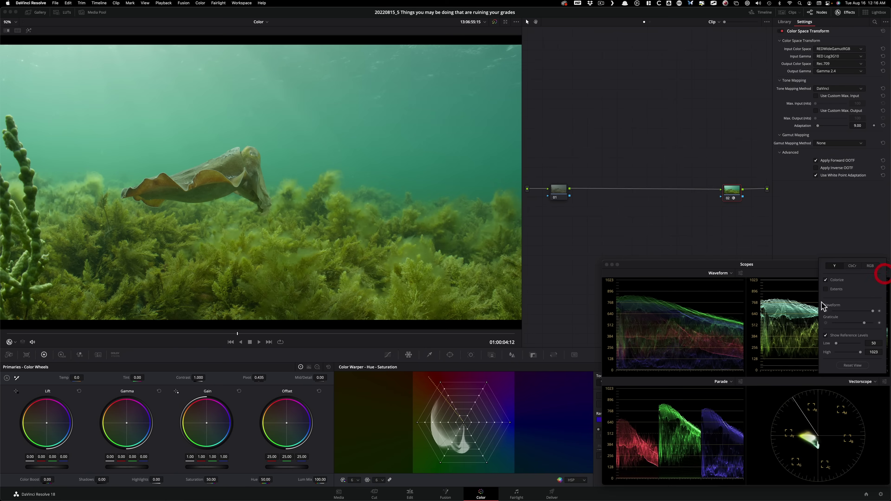
click(833, 282)
click(833, 282)
click(799, 294)
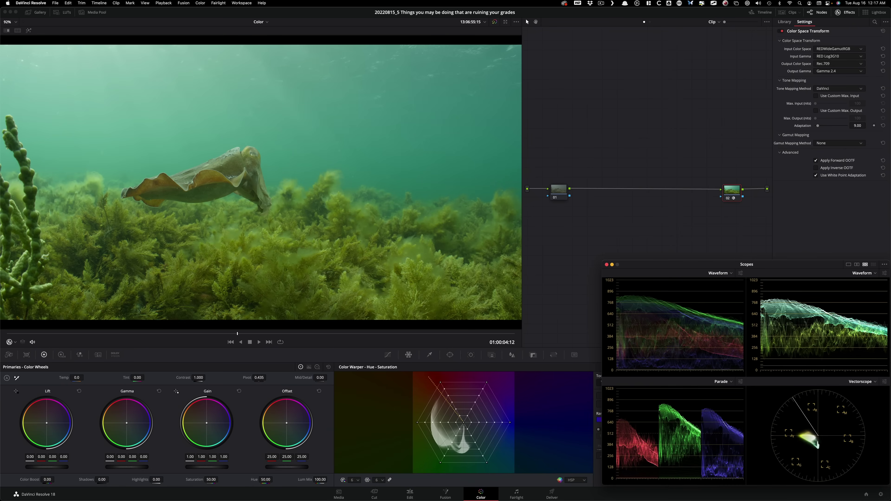
Balance the first node with Gain at red 1.03, green 0.99, blue 0.95, and with Lift and Gamma blue at 0.01
click(621, 146)
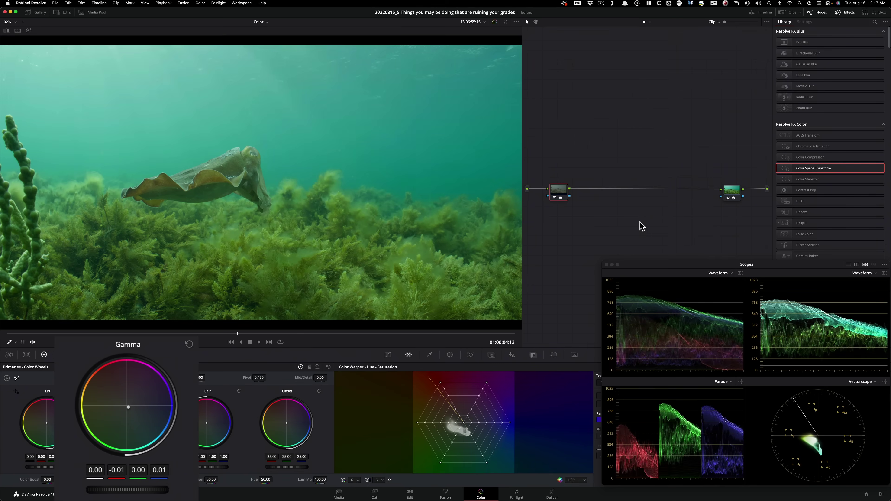
key(super+d)
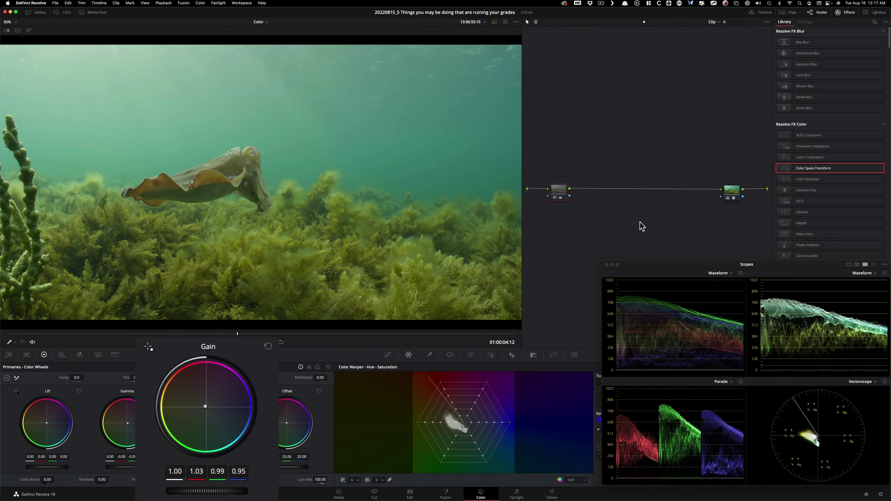
key(super+d)
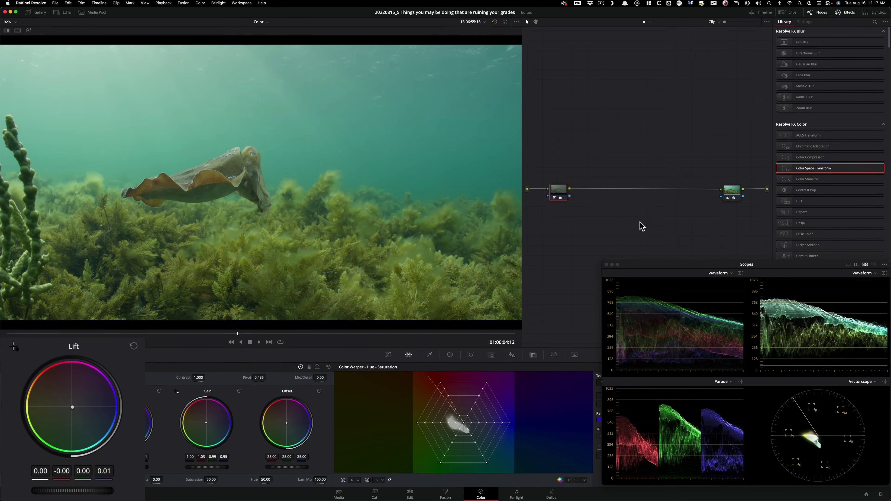
key(super+d)
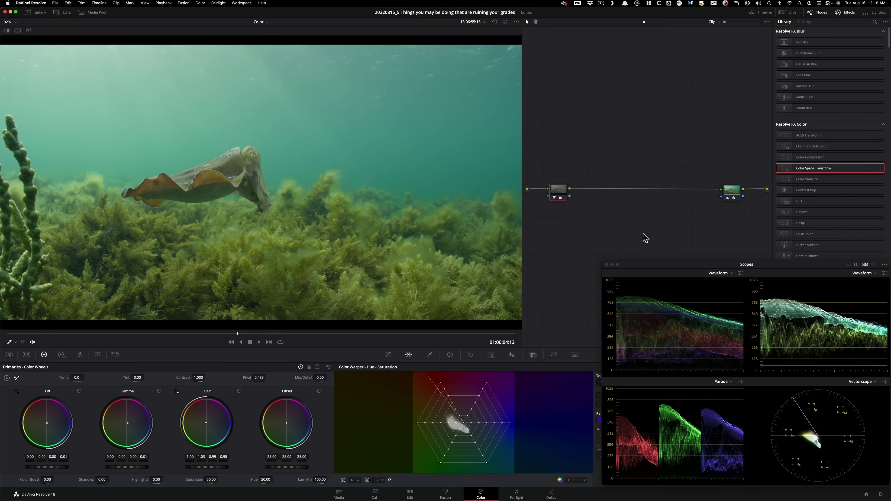
Disable and re-enable the first node to compare the image with and without the lift, gamma and gain balance
key(super+d)
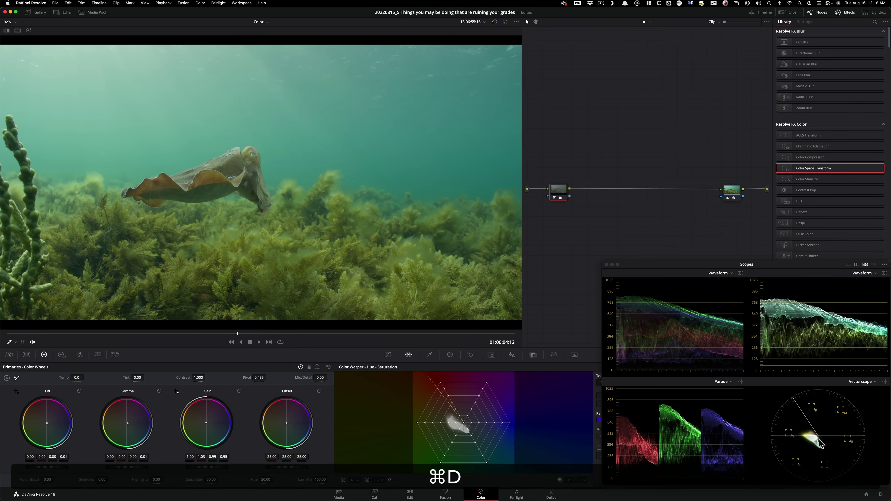
key(super+d)
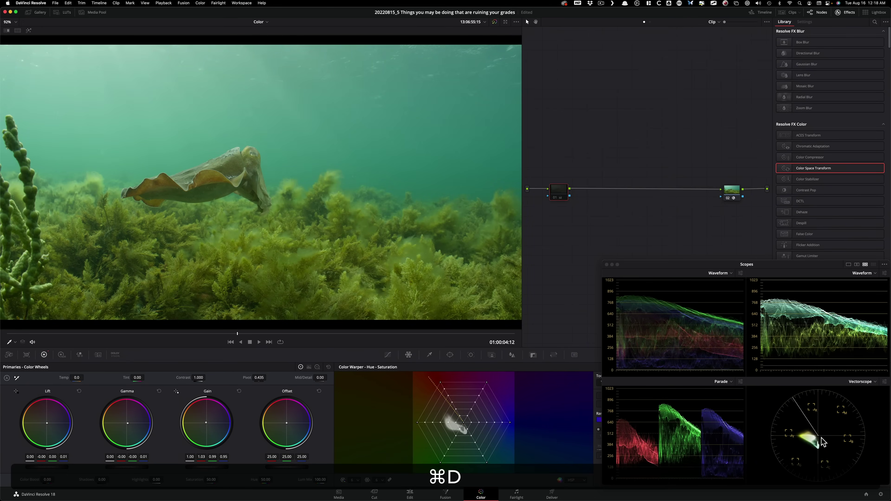
key(super+d)
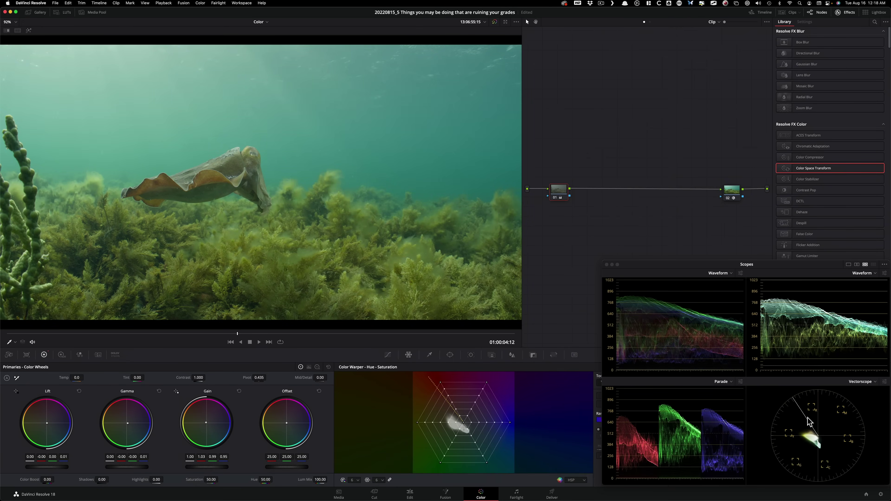
Add a new grade version and balance the first node with Offset alone at red 25.86, green 22.18, blue 26.10
key(super+y)
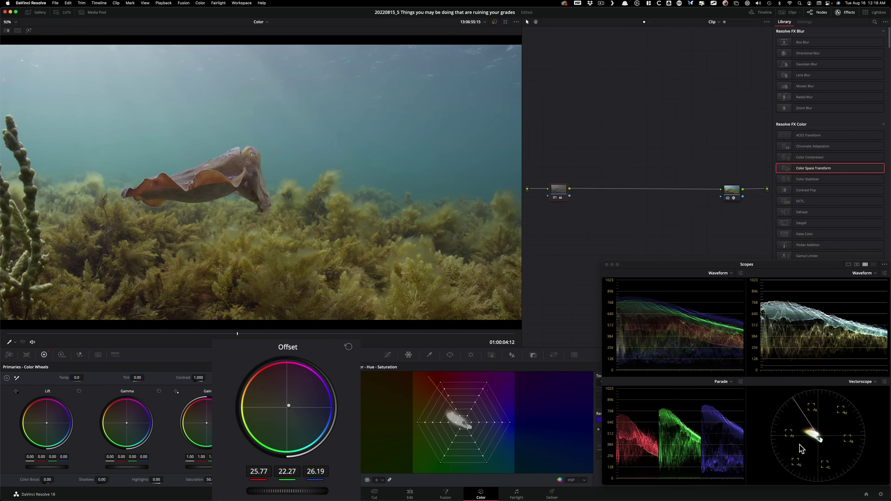
key(super+d)
key(super+d)
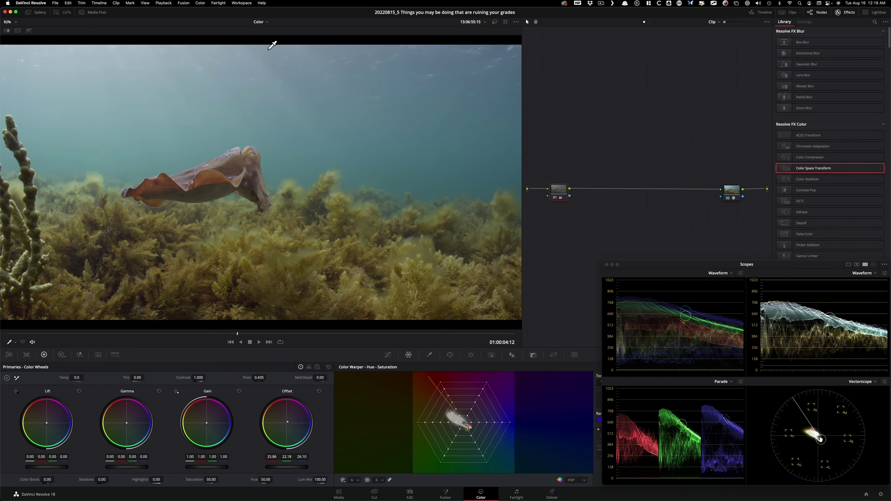
Toggle the first node off and on repeatedly to examine the effect of the Offset balance on the whole frame
key(shift+z)
key(shift+z)
key(super+d)
key(super+d)
key(super+d)
key(super+d)
key(super+d)
key(super+d)
key(super+d)
key(super+d)
key(super+d)
key(super+d)
Switch to the previous grade version and back to compare the lift, gamma and gain balance with the Offset balance
key(super+b)
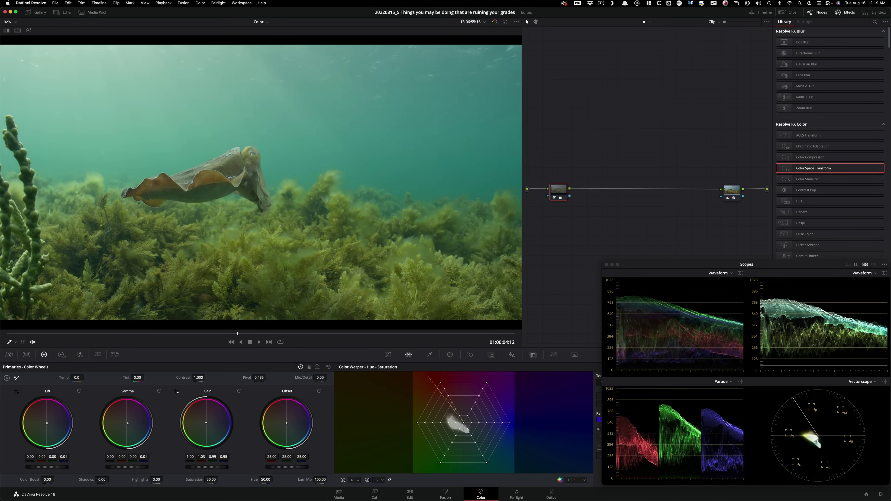
key(super+n)
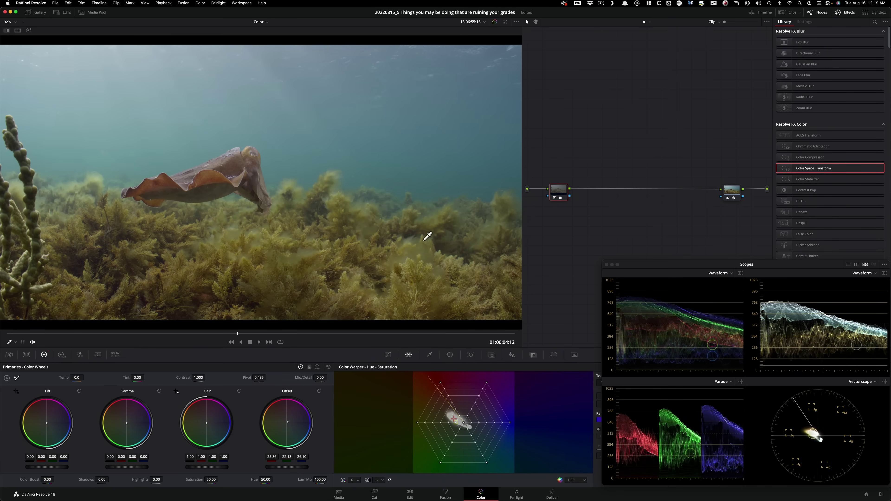
key(super+d)
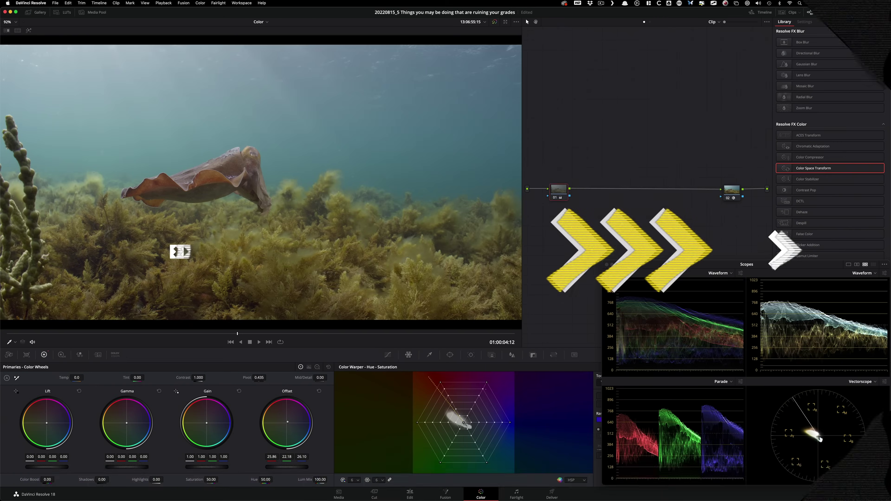
Add a serial node after the balance node and label the final Color Space Transform node "odt"
key(alt+s)
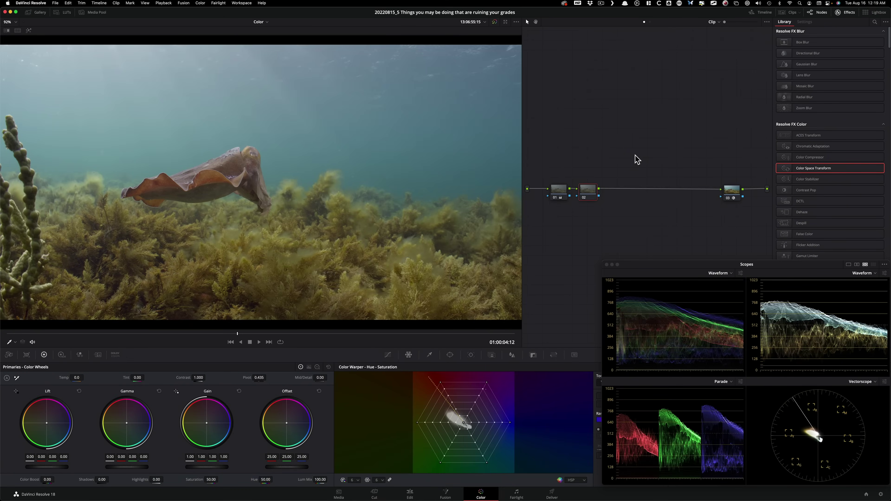
key(shift+;)
key(shift+;)
key(Tab)
text(cst)
key(super+a)
text(odt)
key(Return)
Label the first node "bal" and the second node "exp con"
key(shift+')
key(Tab)
text(bal)
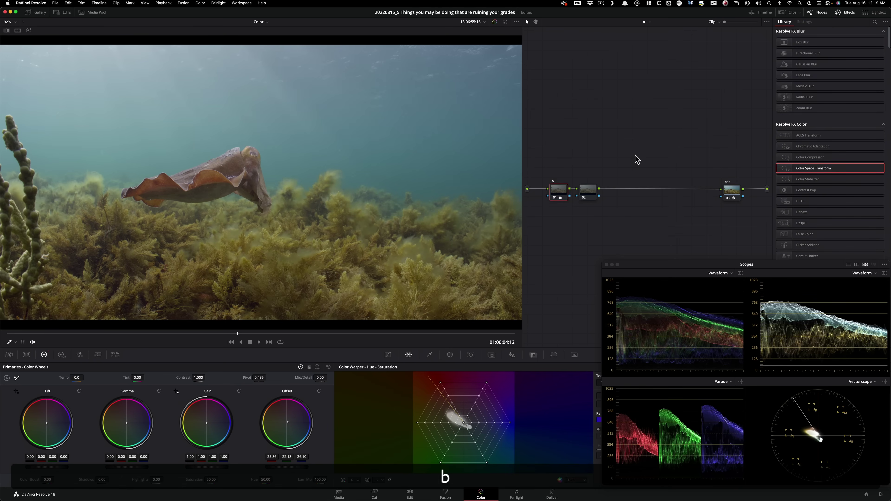
key(Return)
key(Tab)
text(exp con)
key(Return)
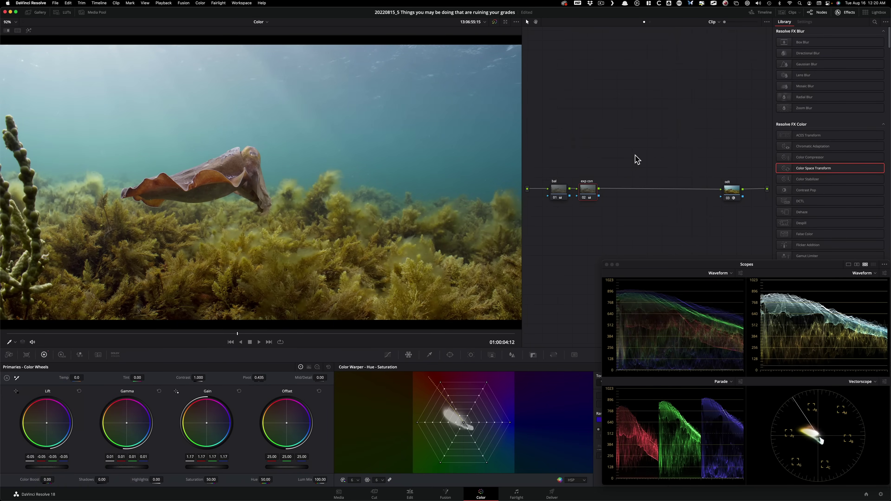
Toggle the exp con node off and on repeatedly to examine how its lift, gamma and gain adjustment affects the image and parade scope
key(super+d)
key(super+d)
key(super+d)
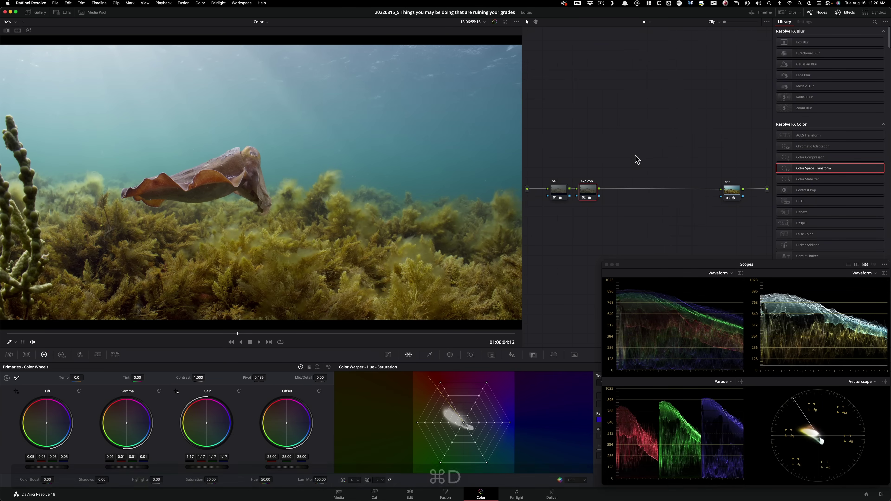
key(super+d)
key(super+d)
key(super+d)
key(super+d)
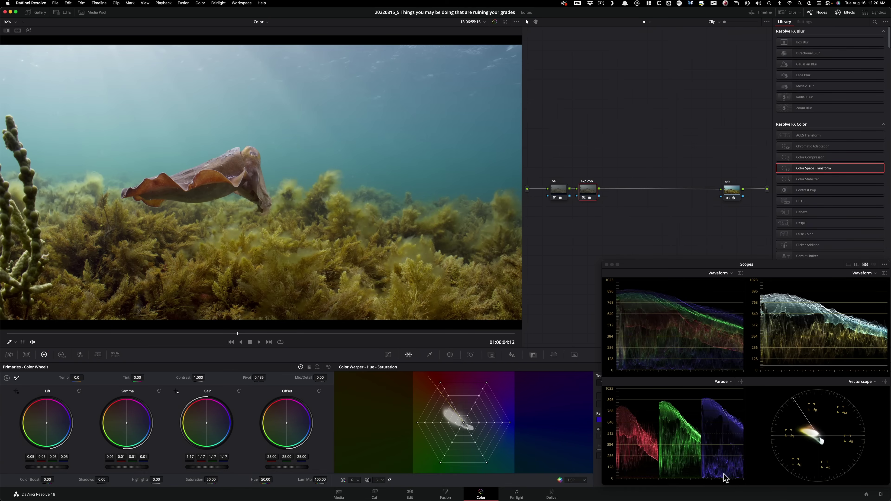
key(super+d)
key(super+d)
key(super+d)
key(super+d)
key(super+d)
key(super+d)
key(super+d)
key(super+d)
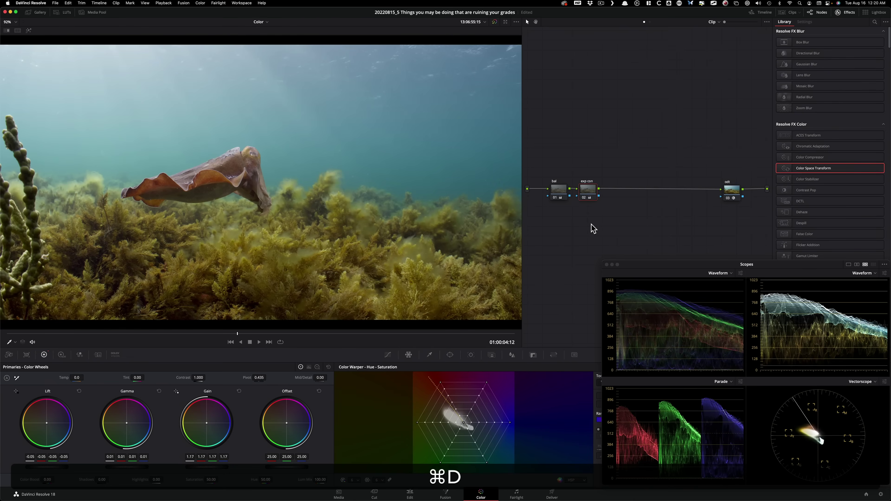
Reset the exp con node's grade and check the timeline color space in the project's color management settings
key(shift+Home)
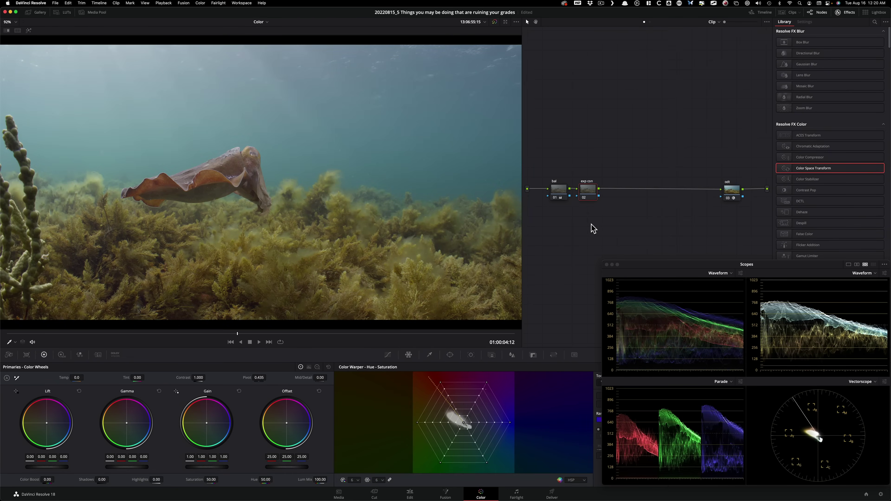
key(alt+h)
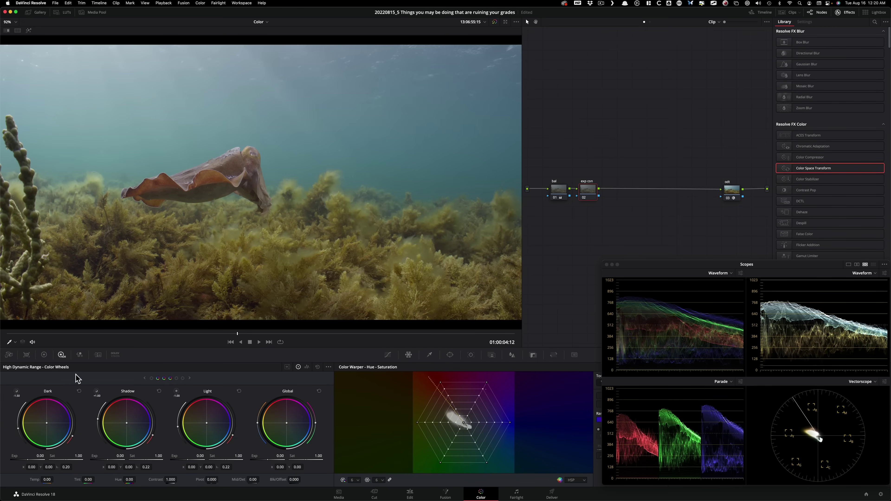
click(880, 494)
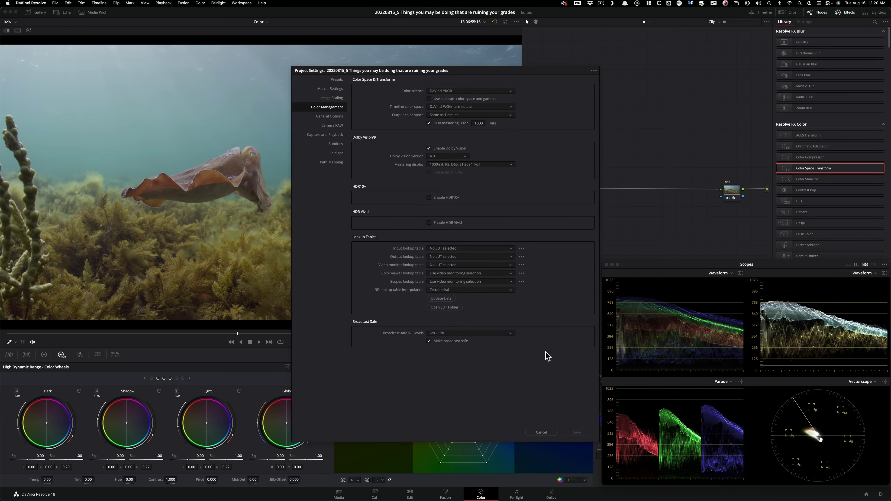
click(533, 432)
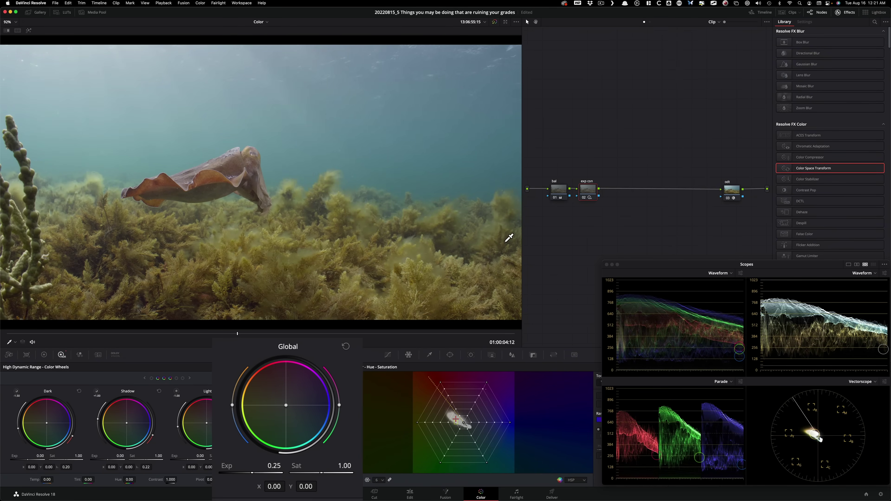
Raise the exp con node's HDR Global exposure to 0.25 and its primaries contrast to 1.283, comparing the result with the node bypassed
key(super+d)
key(super+d)
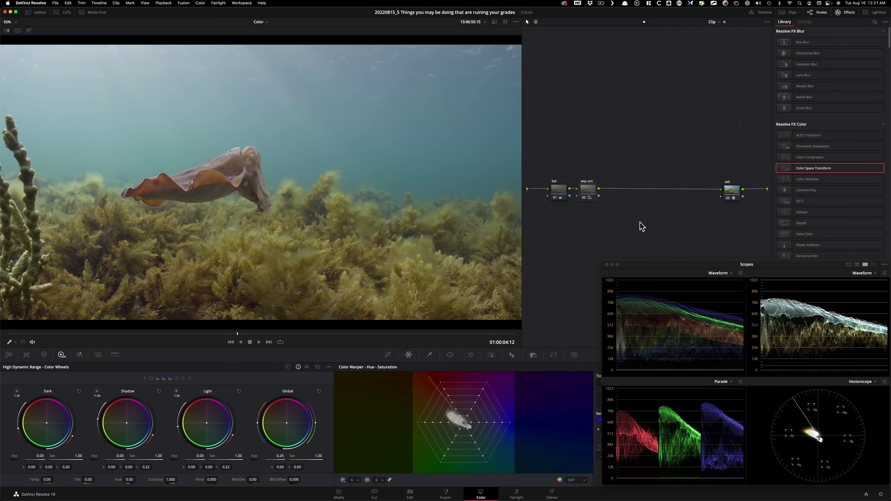
key(super+1)
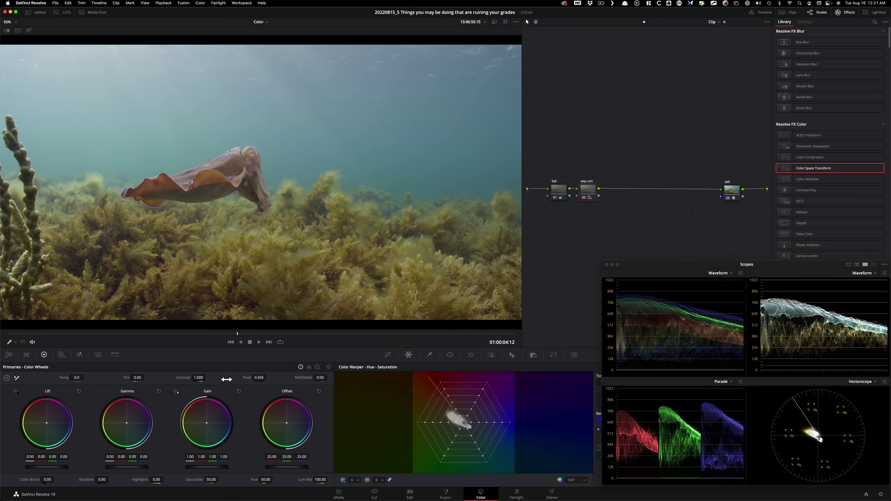
drag(226, 379, 320, 379)
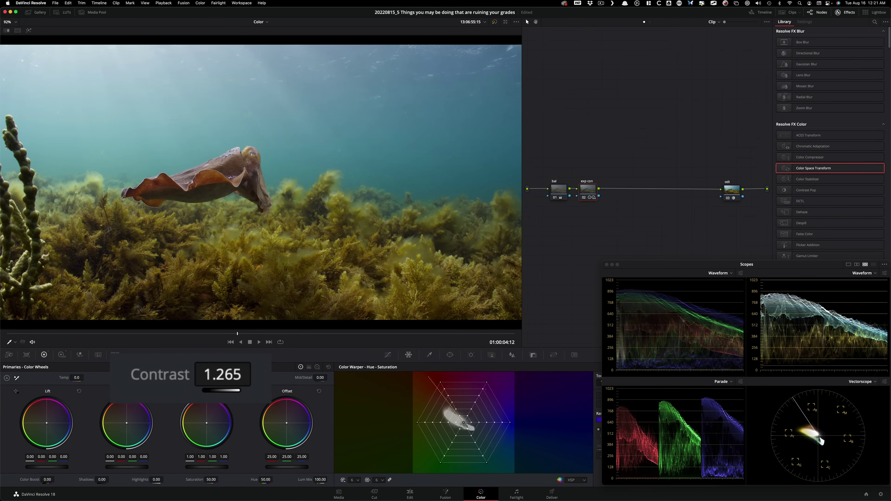
drag(320, 379, 326, 379)
key(super+d)
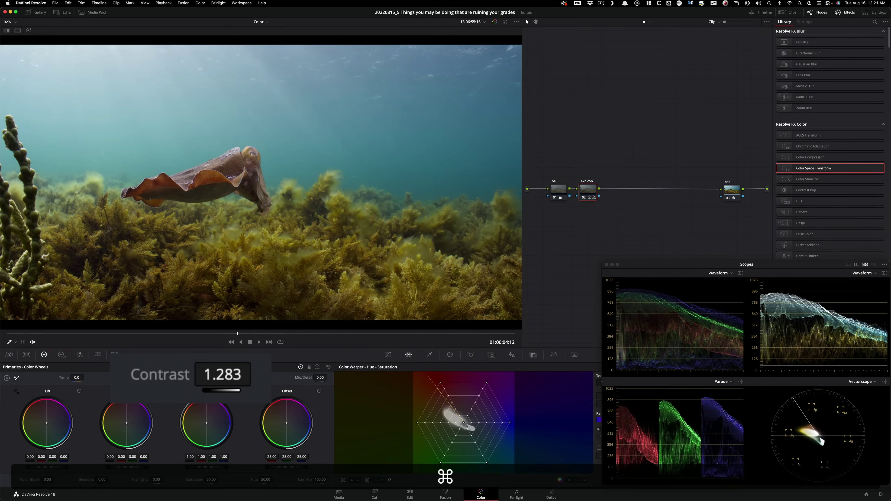
key(super+d)
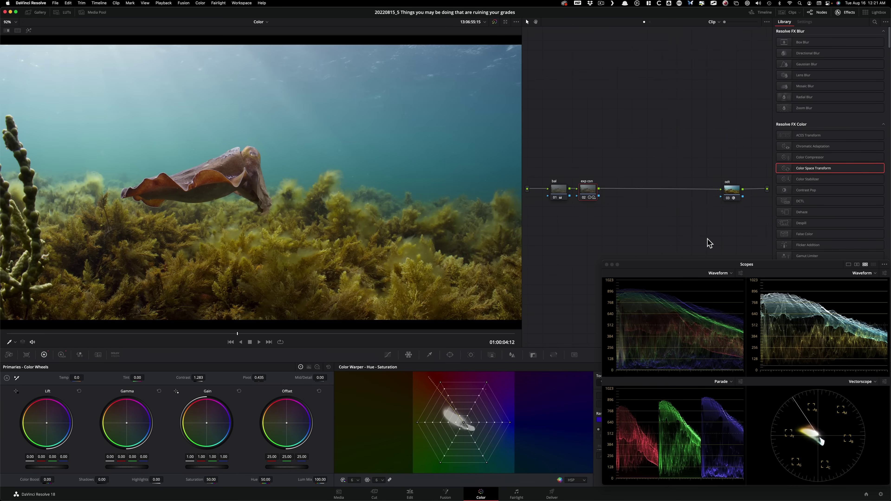
key(super+d)
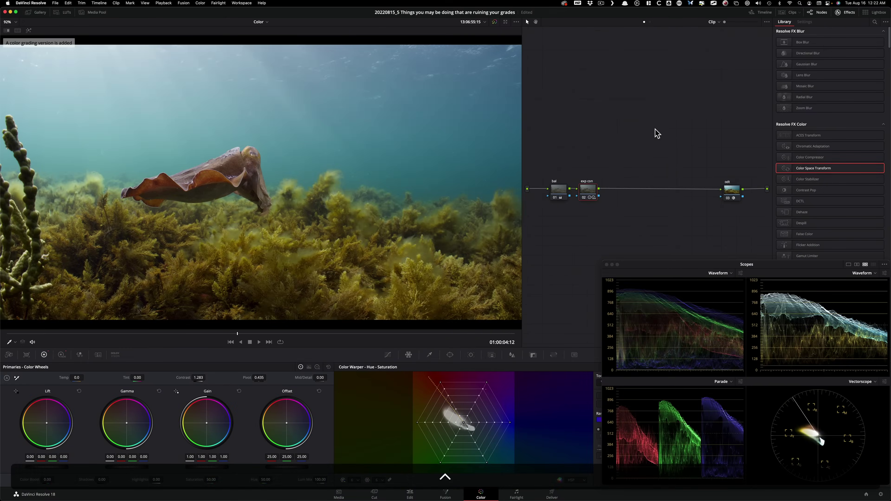
Reset a new grade version to a single ungraded node and display the Film Looks LUTs
right_click(656, 131)
click(688, 132)
drag(590, 107, 563, 193)
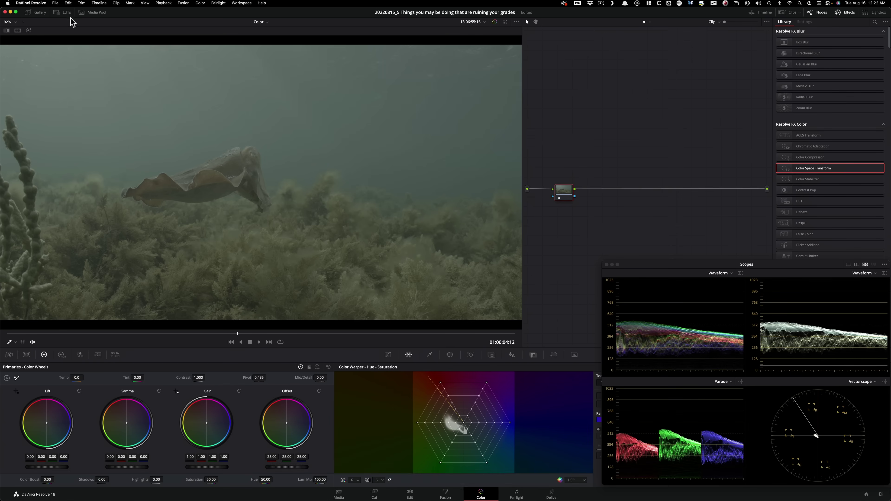
click(38, 12)
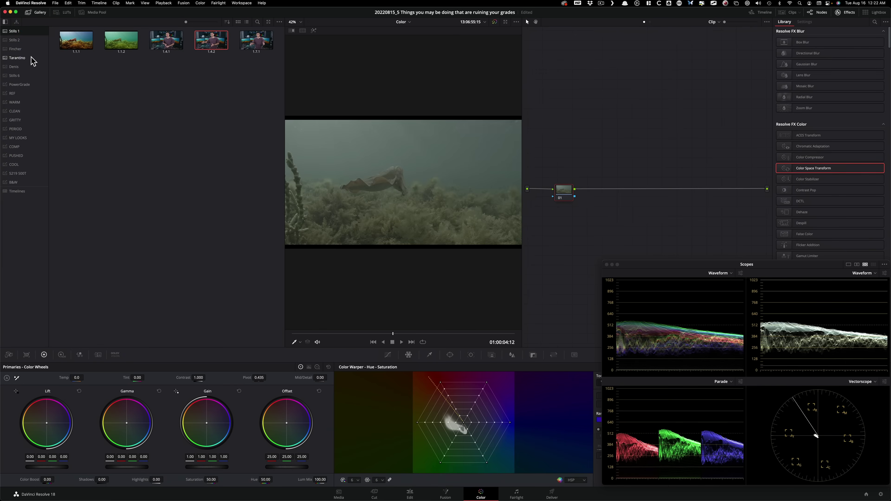
click(64, 13)
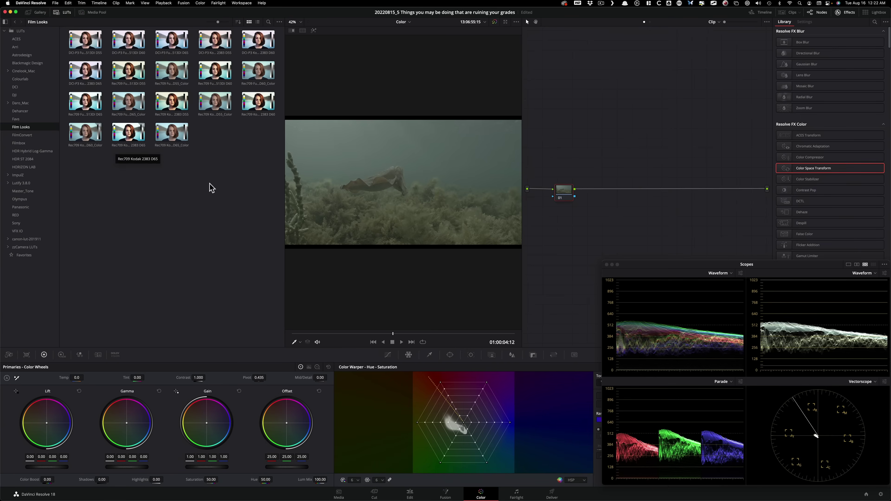
Apply a Color Space Transform to the node with input color space REDWideGamutRGB and input gamma RED Log3G10
drag(817, 170, 565, 193)
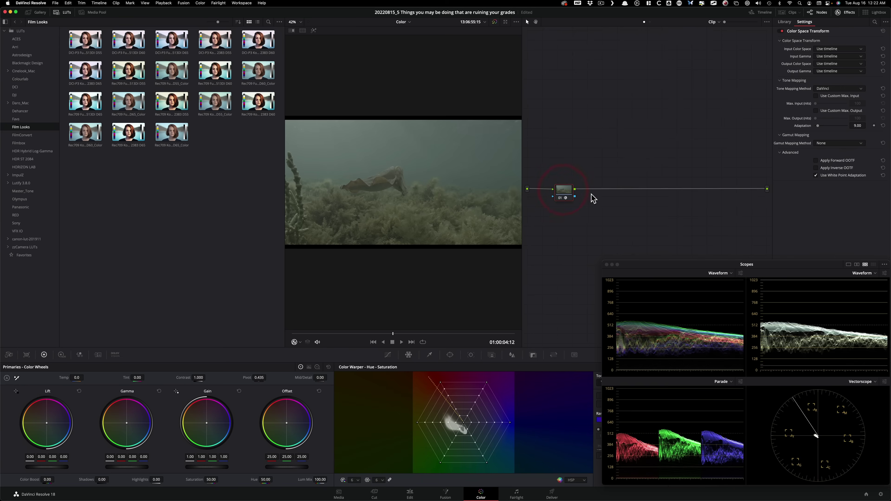
click(838, 49)
key(r)
scroll(852, 84, down, 5)
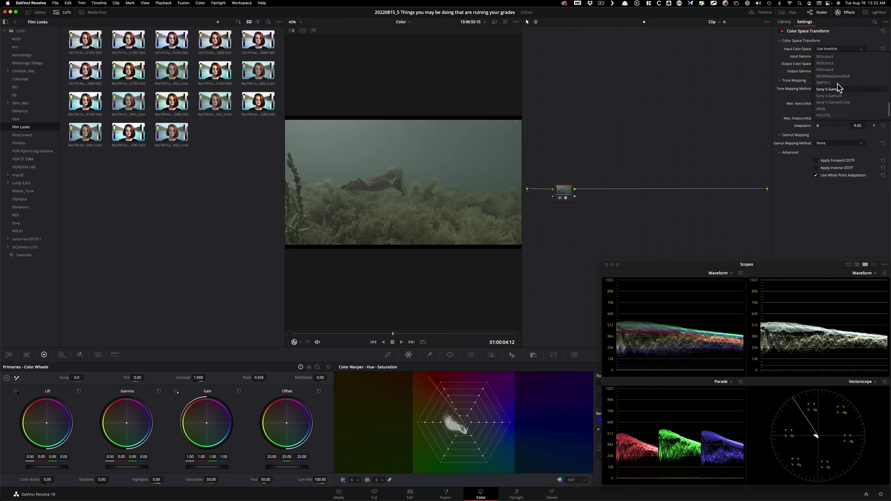
click(848, 76)
click(831, 57)
key(r)
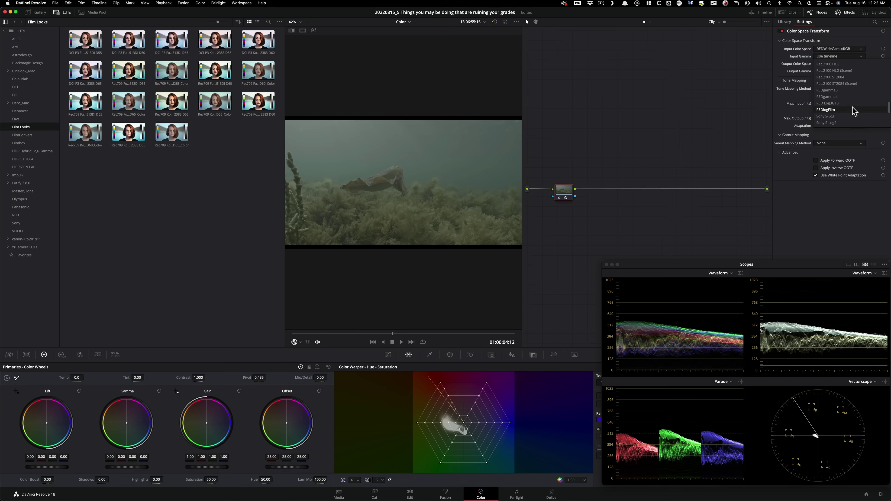
click(850, 104)
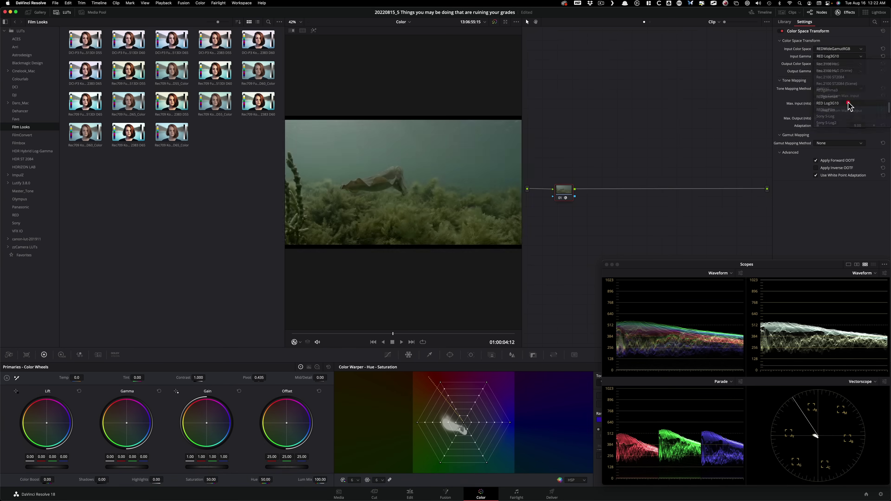
Set the transform's output color space to Rec.709 and its output gamma to Cineon Film Log
click(838, 64)
key(r)
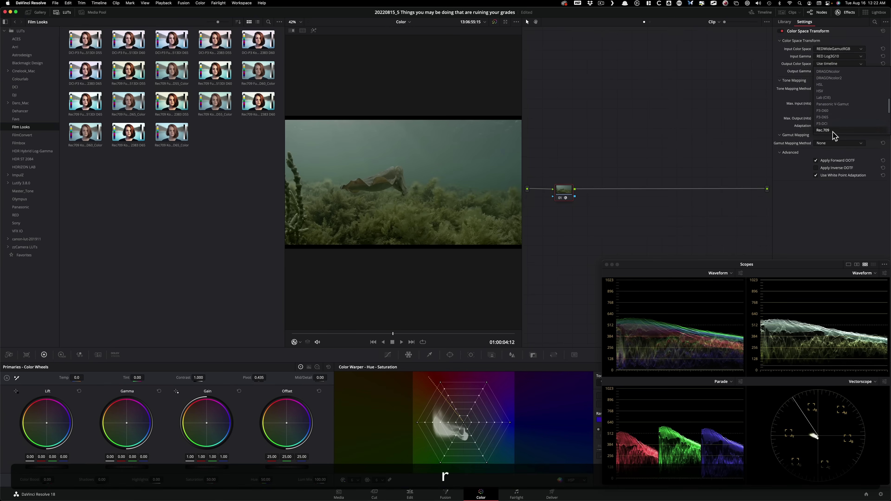
click(834, 131)
click(841, 71)
key(c)
key(c)
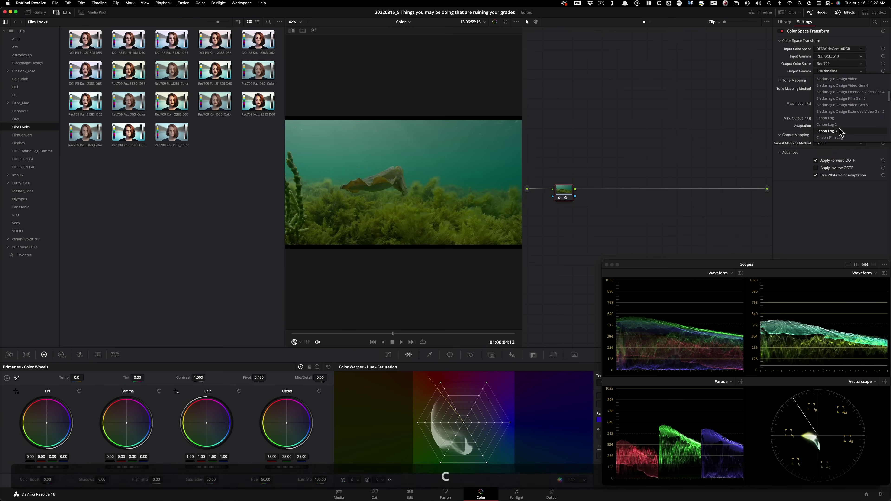
click(833, 136)
Apply the Rec709 Kodak 2383 D65 LUT on a new serial node and add another serial node after it
key(alt+s)
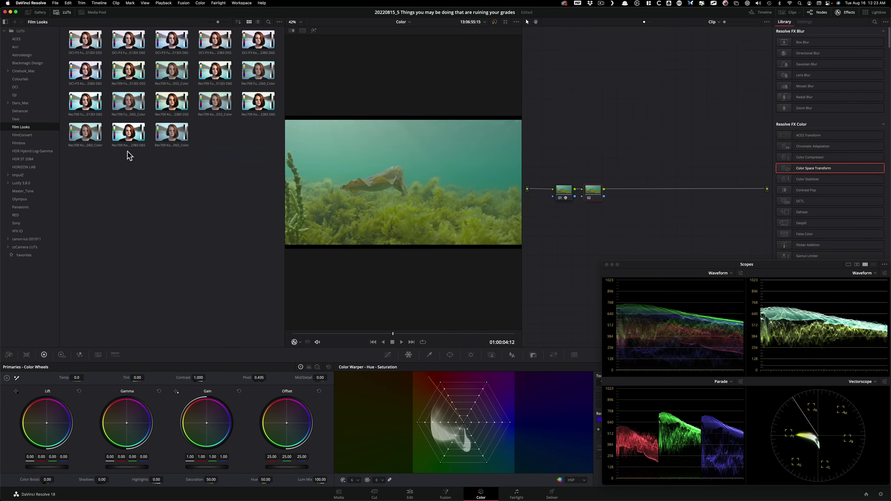
double_click(126, 135)
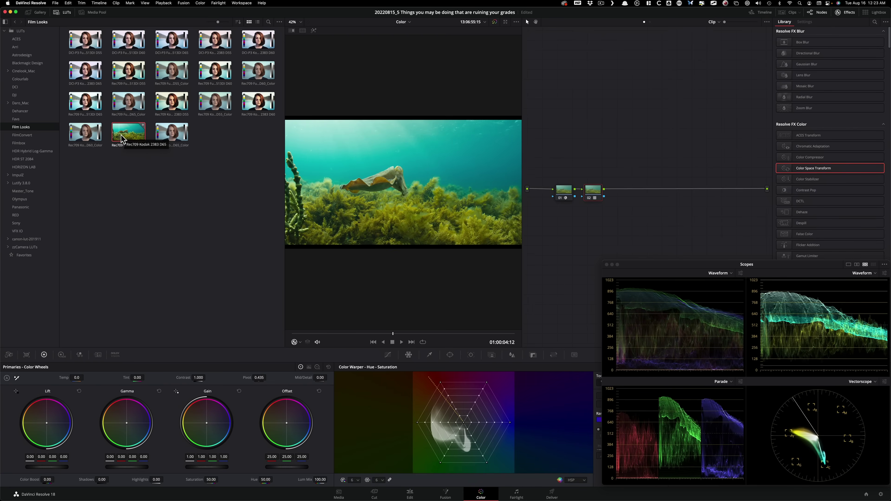
click(65, 13)
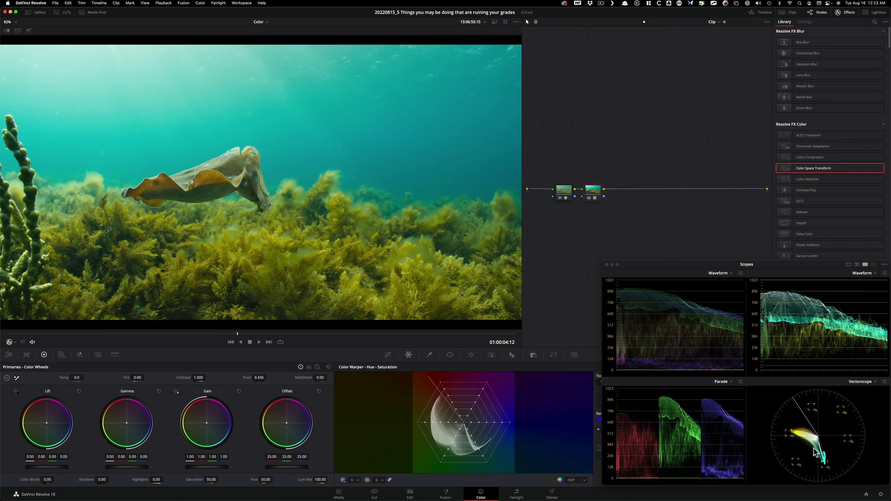
key(alt+s)
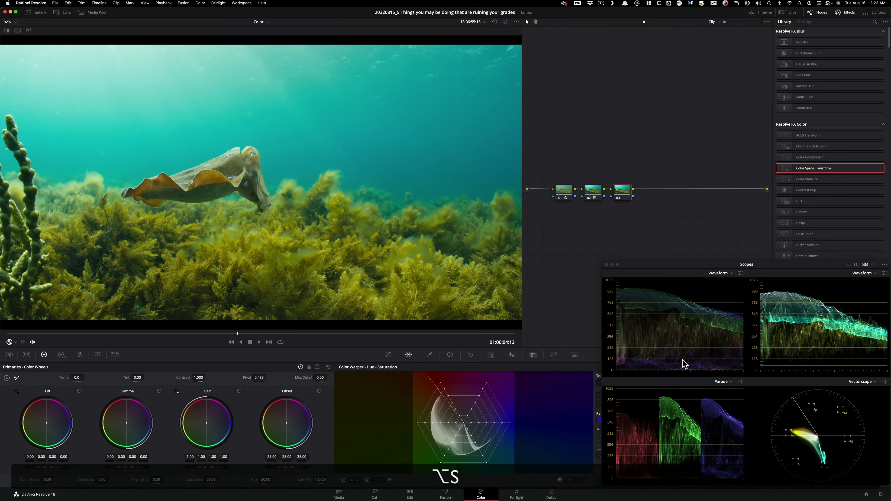
click(592, 192)
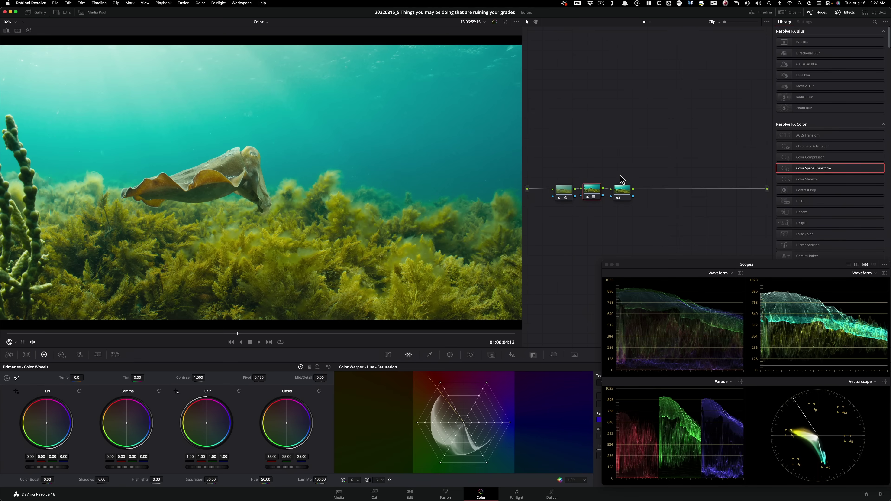
click(623, 195)
Switch between the two grade versions and compare the Color Warper's color distribution at the odt and exp con nodes
key(super+n)
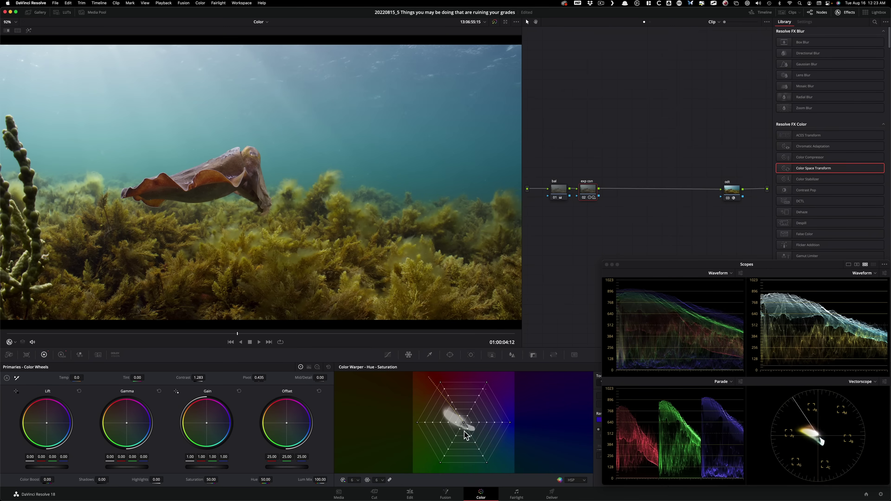
click(734, 192)
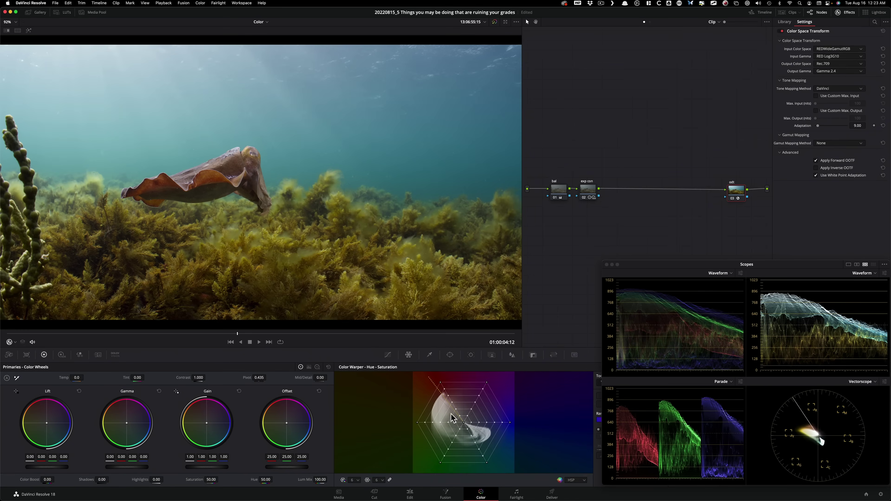
click(589, 191)
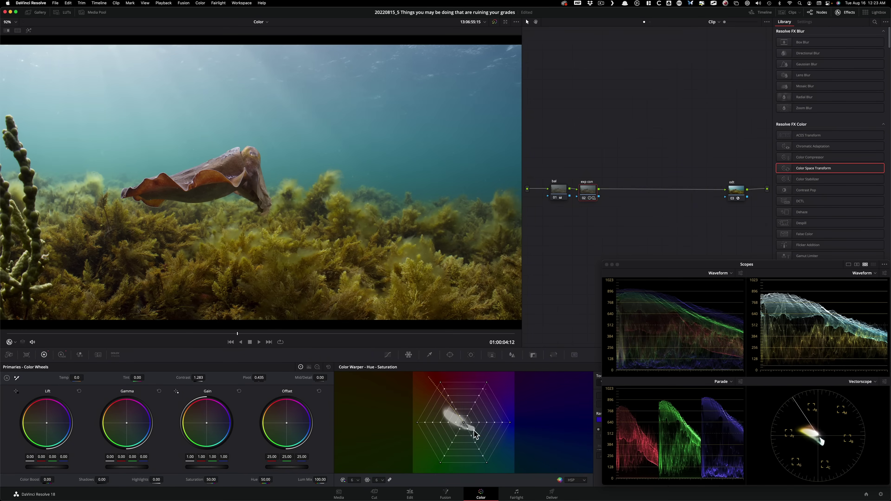
key(super+n)
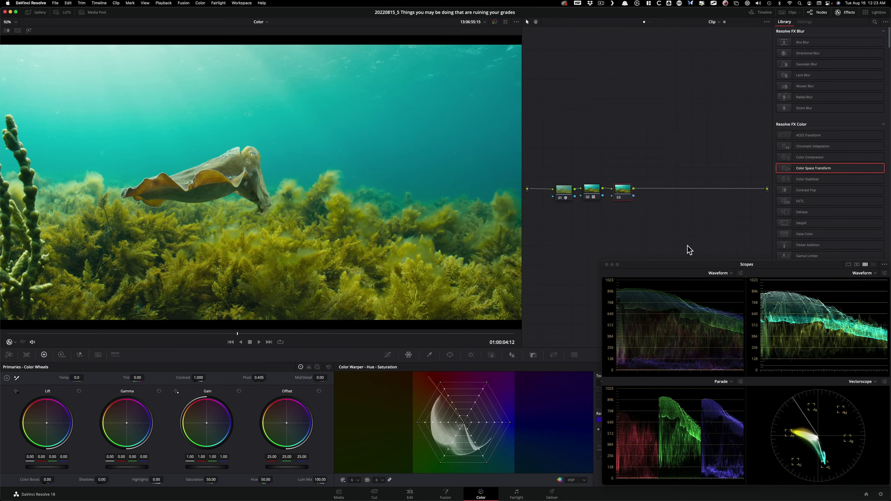
Return to grade version 2 and add a serial node after the exp con node, with the image fitted to the viewer
key(shift+grave)
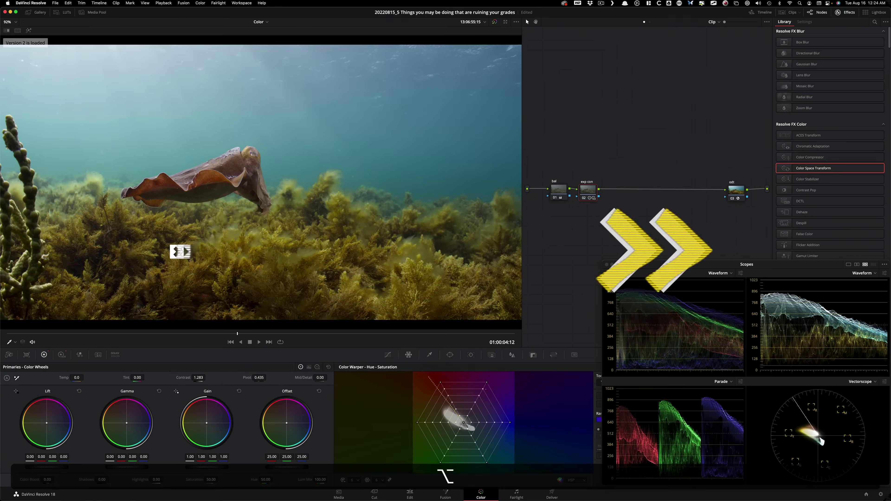
key(alt+s)
key(shift+z)
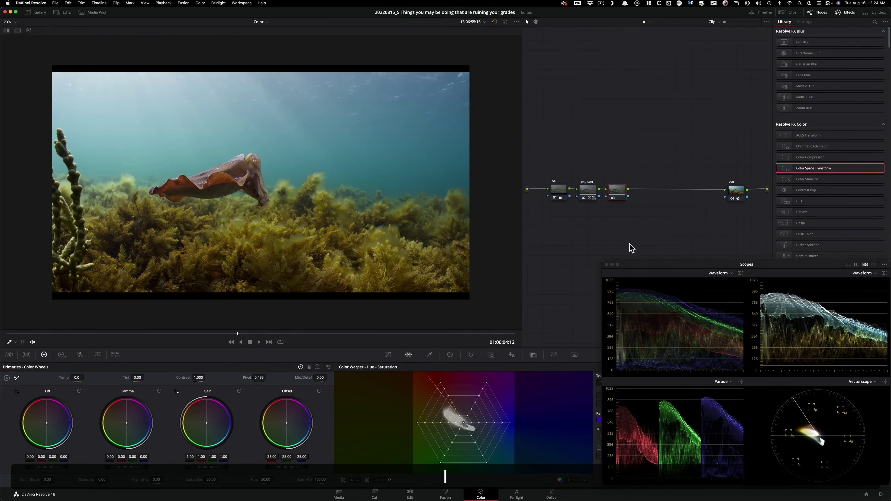
Key the seaweed with the HSL Qualifier on the new node after exp con, sampling several areas and checking the selection in Highlight view
key(shift+z)
key(shift+z)
drag(621, 192, 626, 189)
click(387, 355)
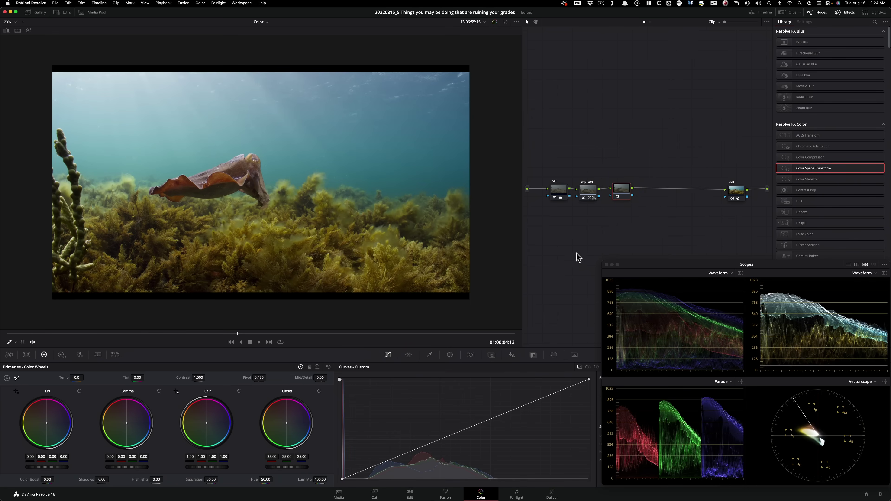
click(434, 355)
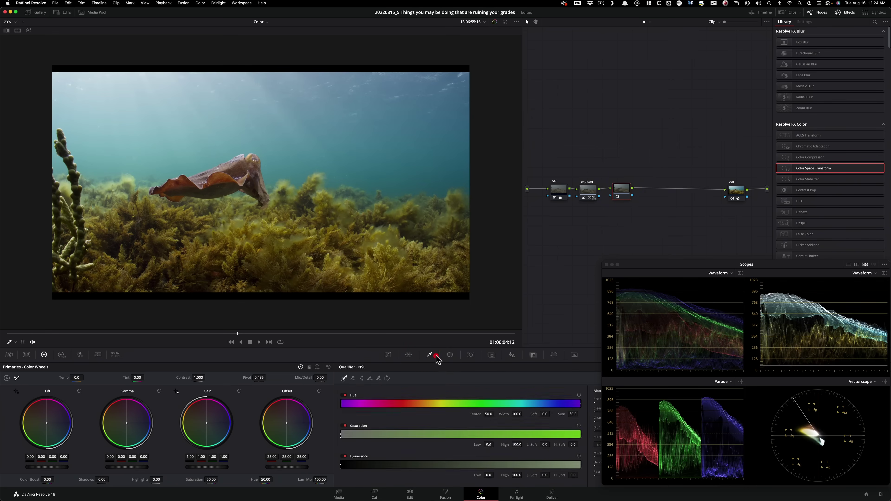
click(297, 232)
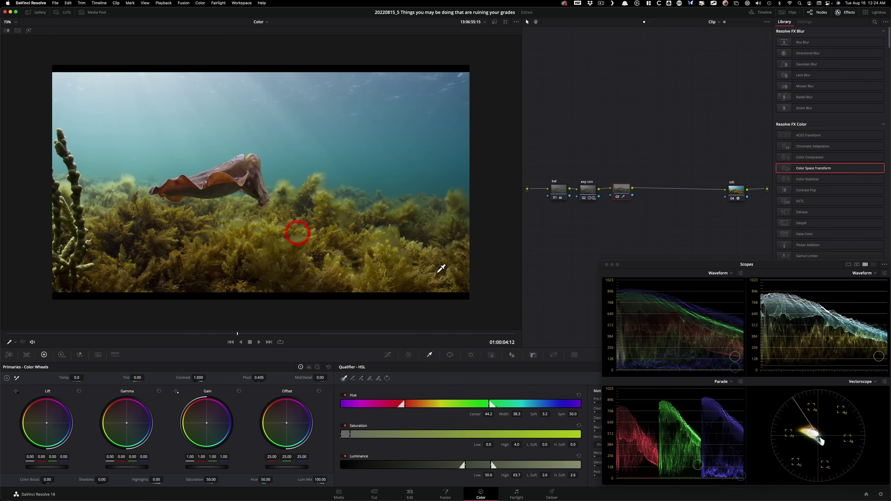
key(shift+h)
click(295, 259)
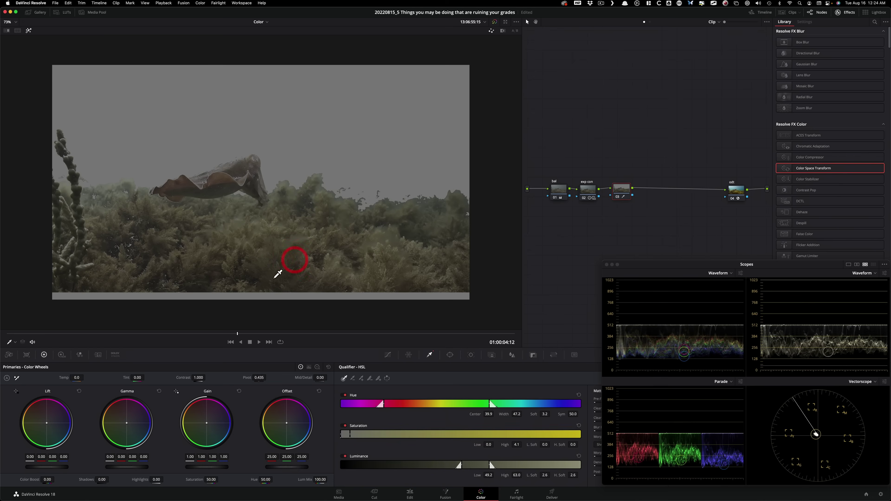
click(354, 269)
click(311, 250)
click(338, 252)
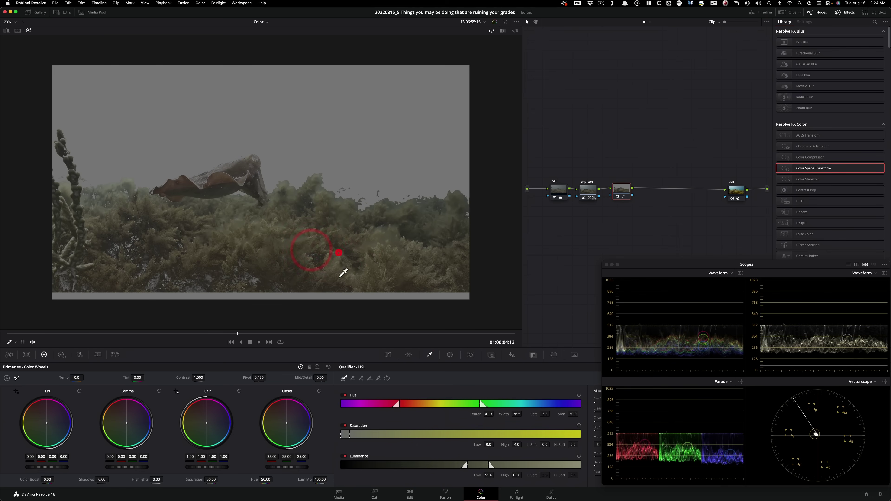
key(shift+h)
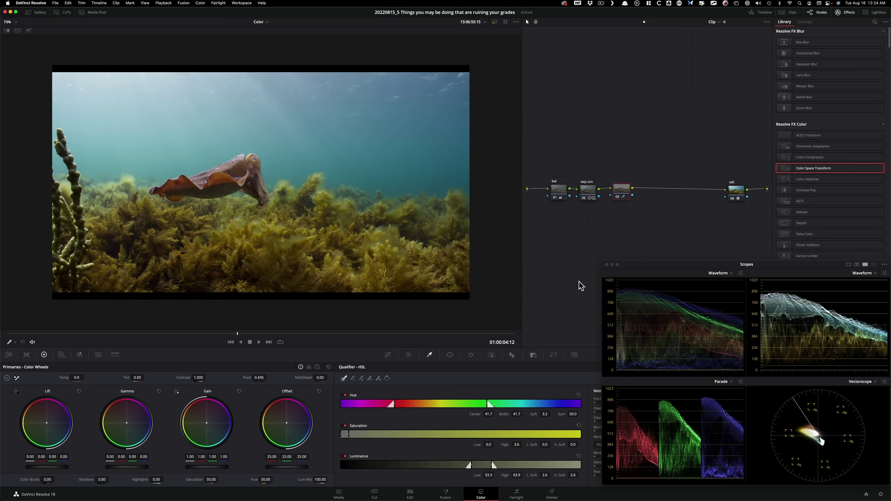
Warm the keyed seaweed with Gain at red 1.02, green 0.99 and blue 0.97, compare before and after, and play the clip
key(shift+z)
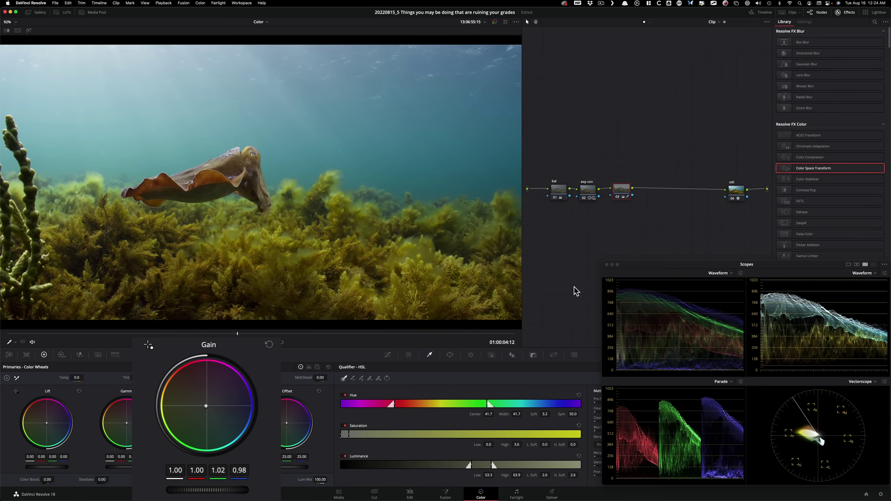
key(super+d)
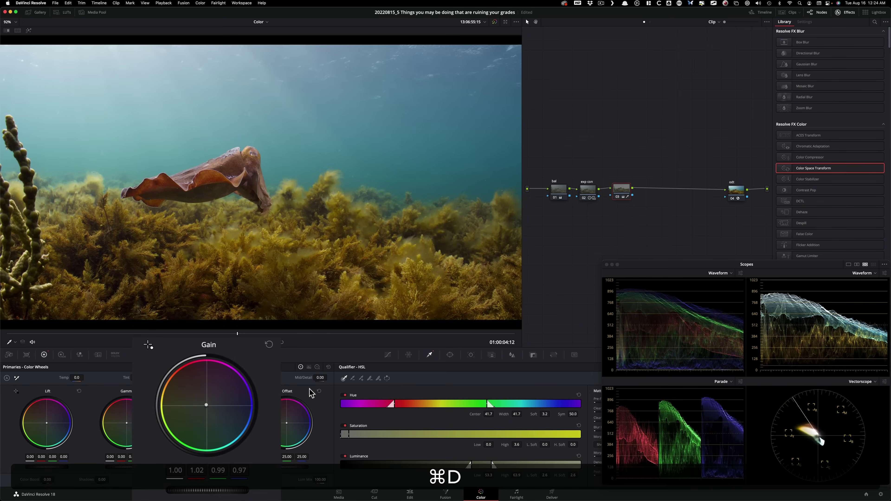
key(space)
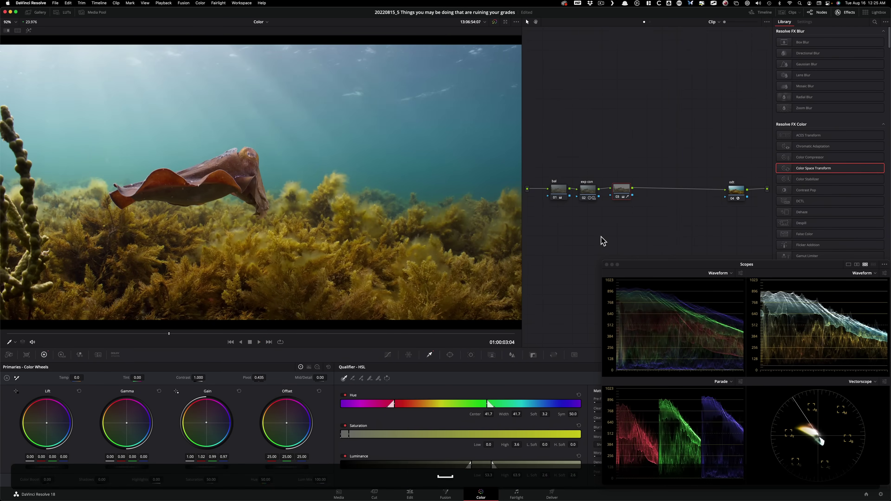
Examine the seaweed key up close in Highlight view while playing the clip
key(shift+h)
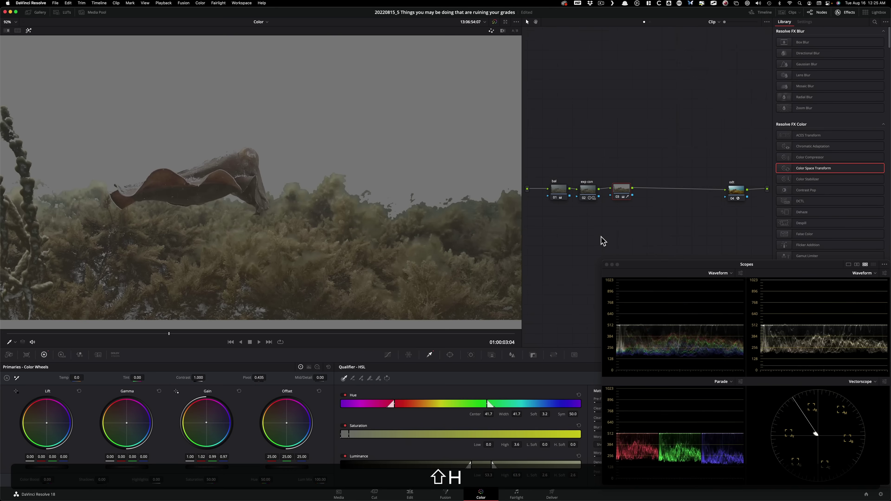
drag(272, 172, 372, 73)
key(2)
scroll(304, 232, up, 5)
drag(312, 200, 325, 237)
click(319, 233)
key(space)
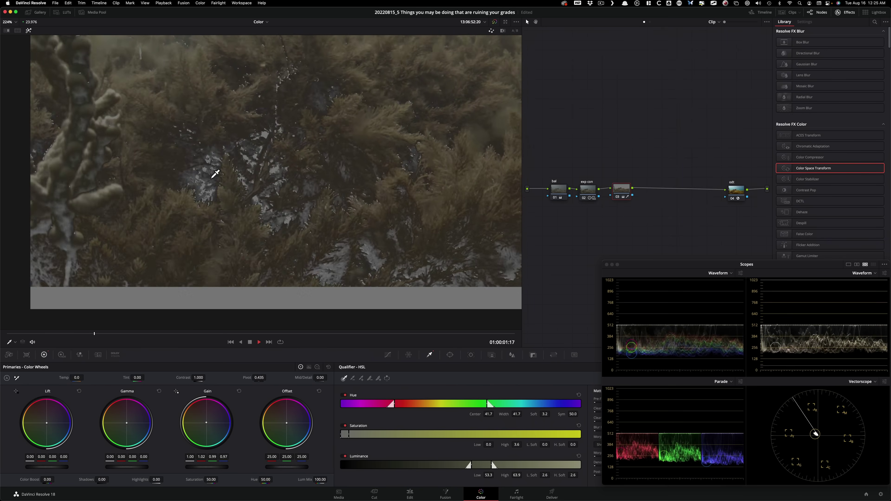
key(space)
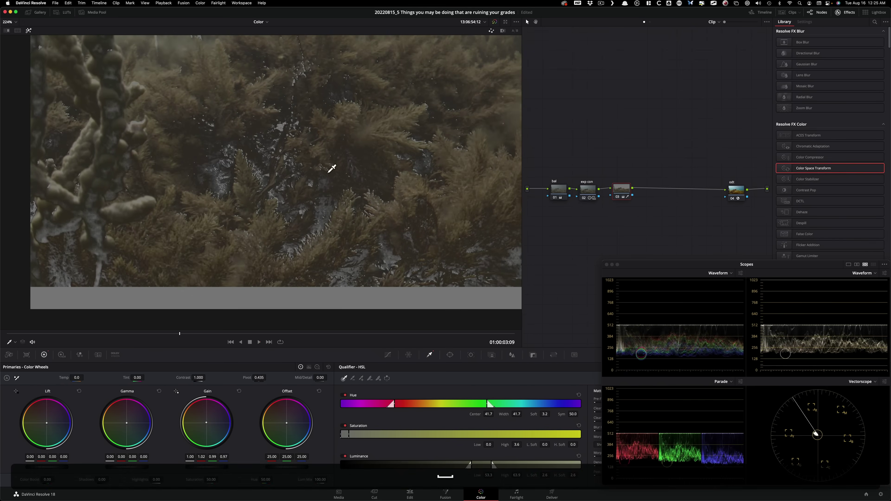
drag(210, 232, 240, 270)
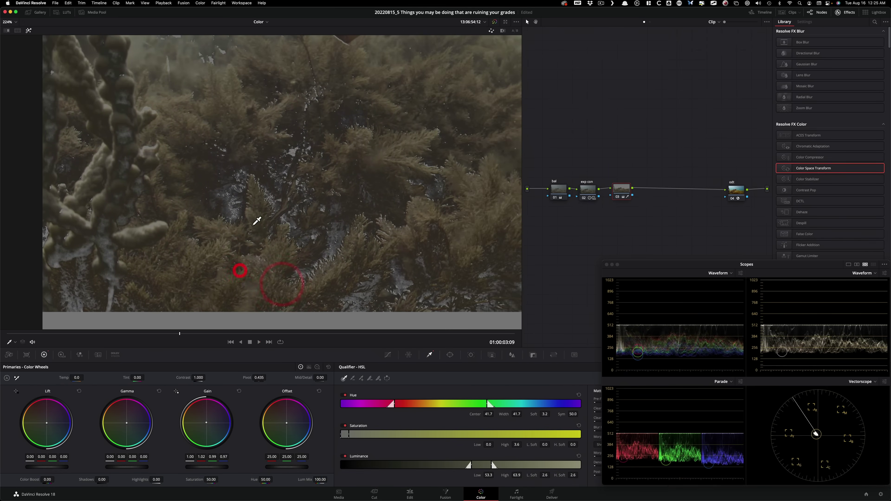
key(space)
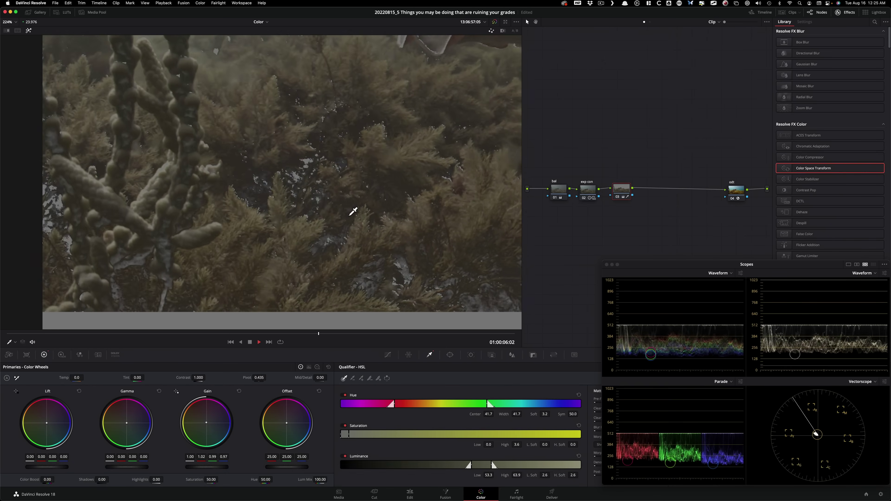
key(space)
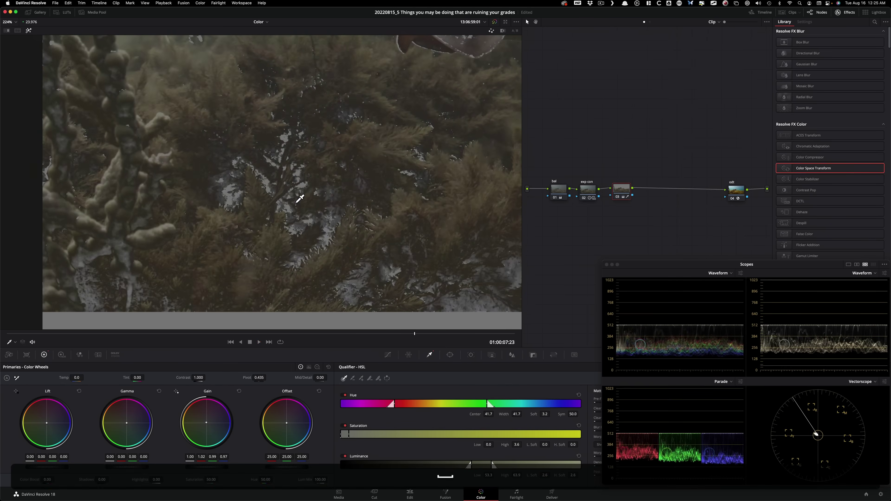
key(3)
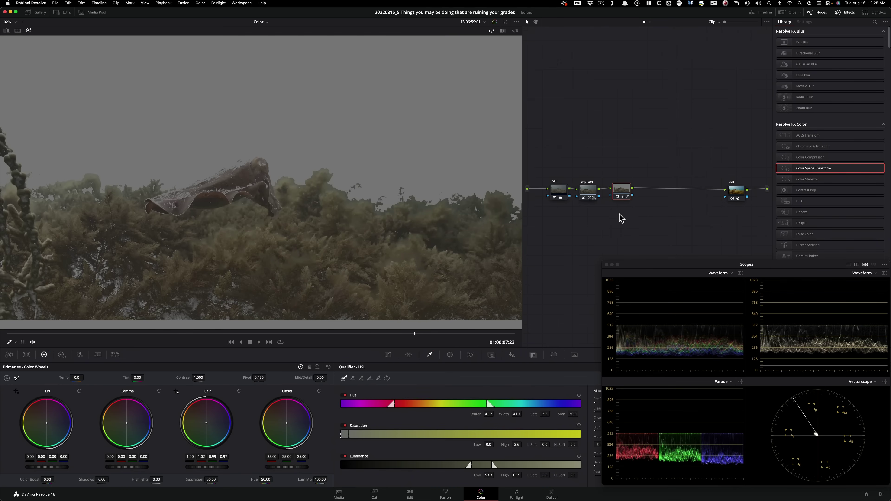
key(shift+h)
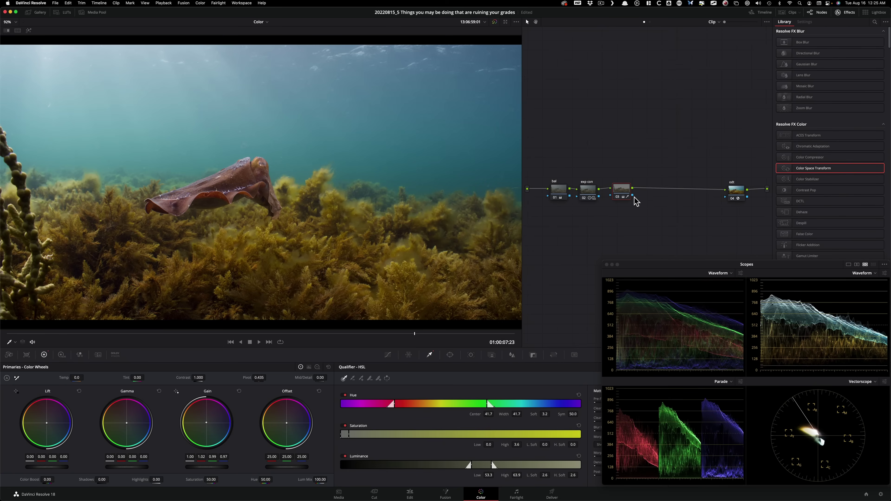
Add a parallel node beneath the seaweed node and key the blue water with the HSL Qualifier, checking it in Highlight view
key(alt+p)
click(499, 112)
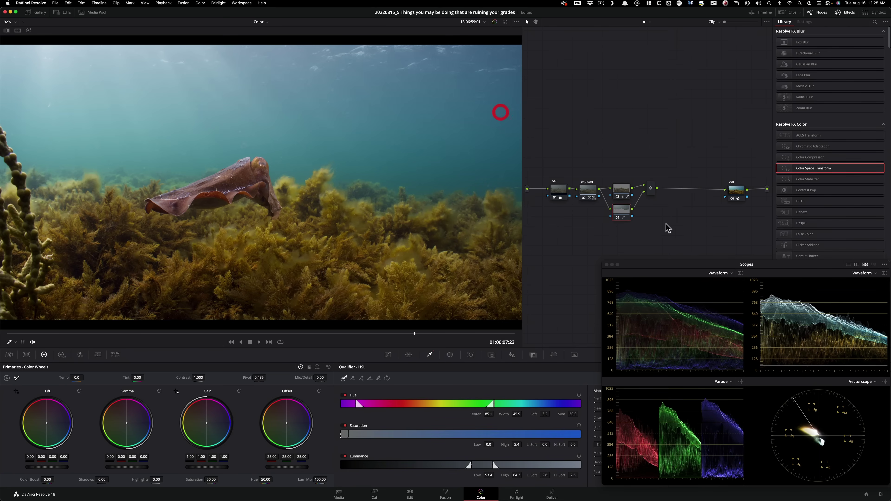
click(425, 127)
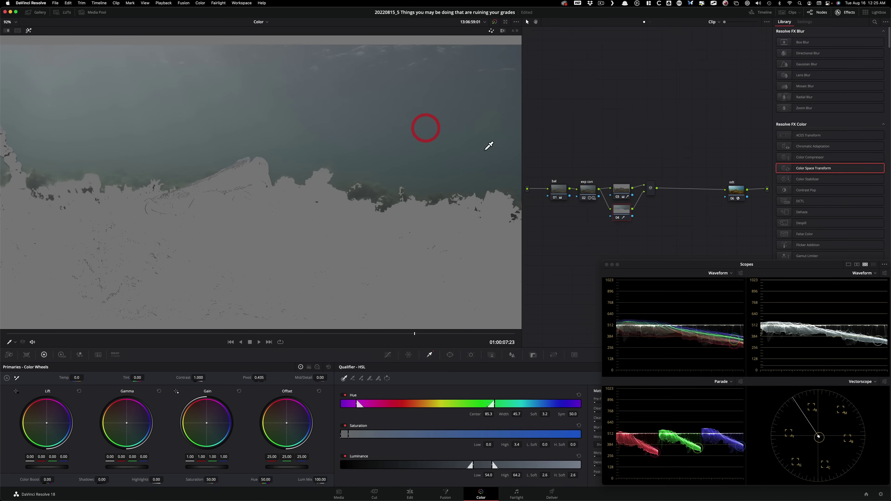
click(452, 140)
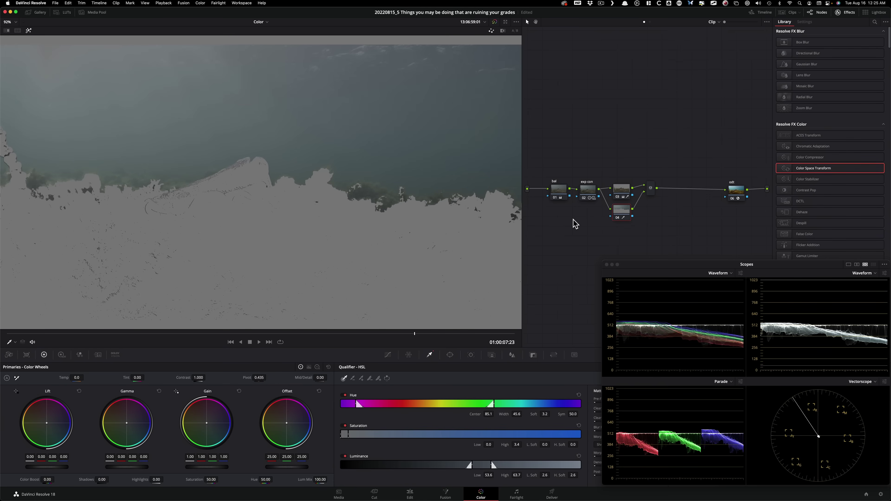
key(shift+h)
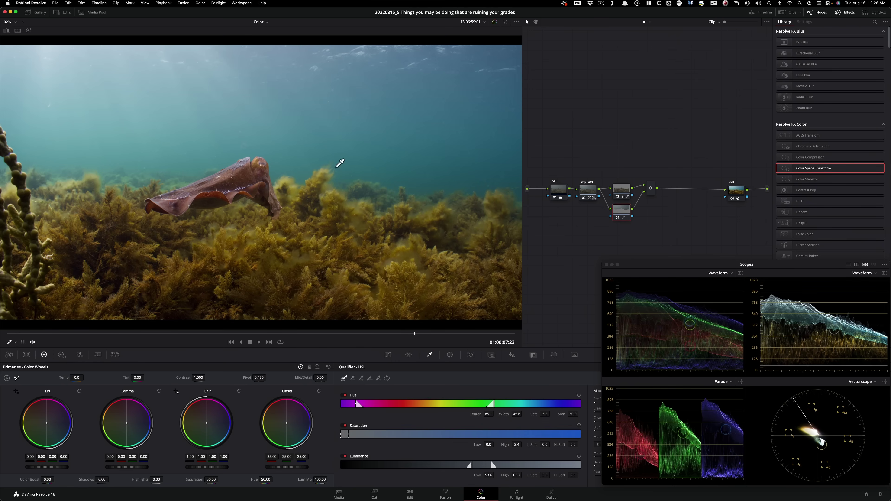
Resample the key from the cuttlefish and the water, and shift the water's Gain to red 0.97, green 1.03 and blue 1.03
click(207, 182)
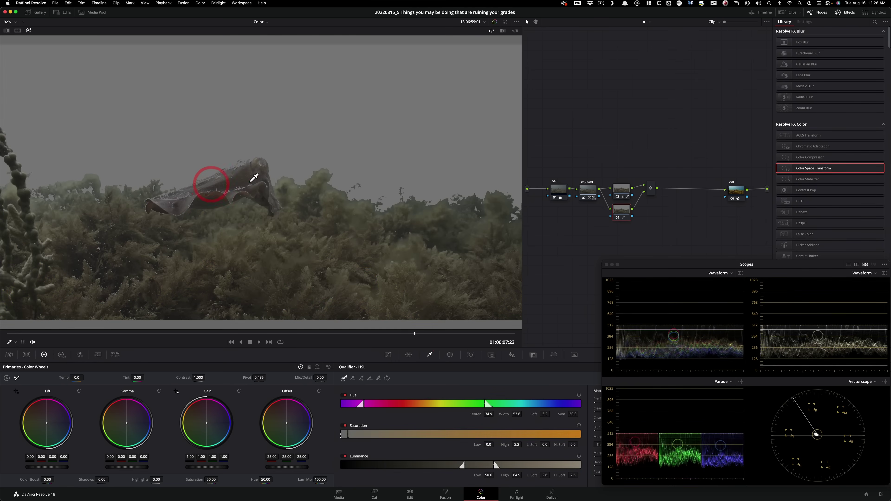
click(227, 177)
click(216, 113)
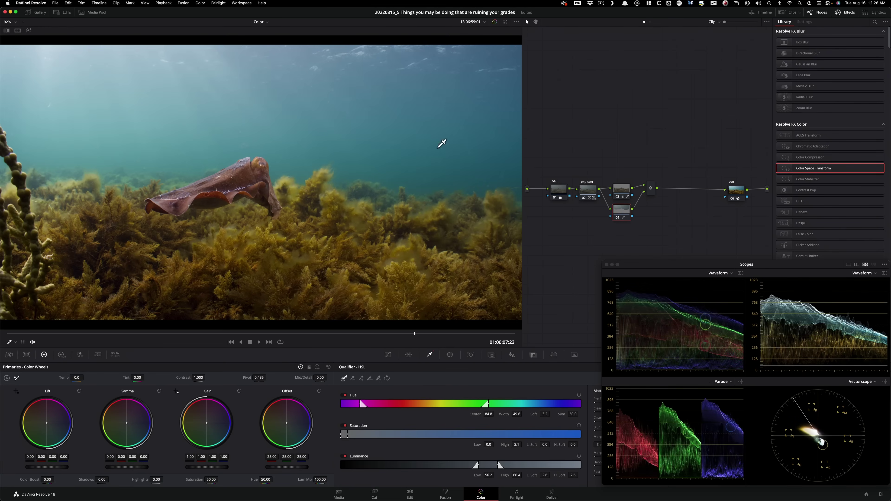
click(422, 122)
key(shift+h)
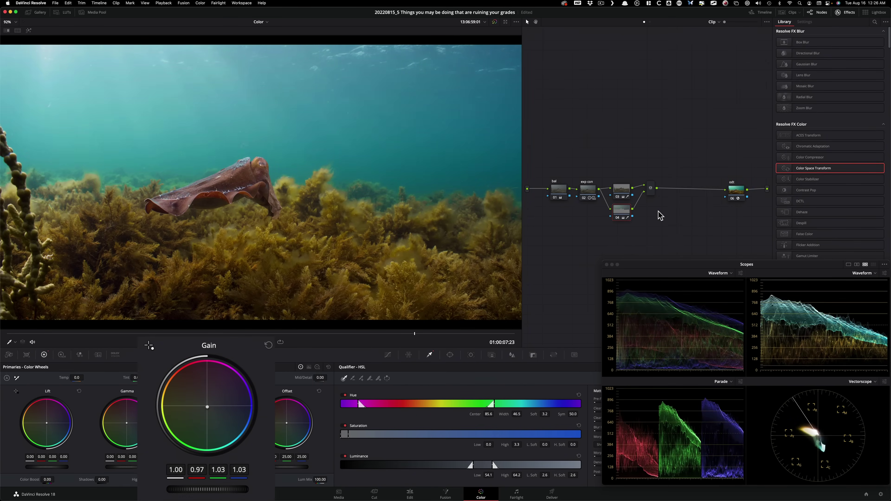
key(super+d)
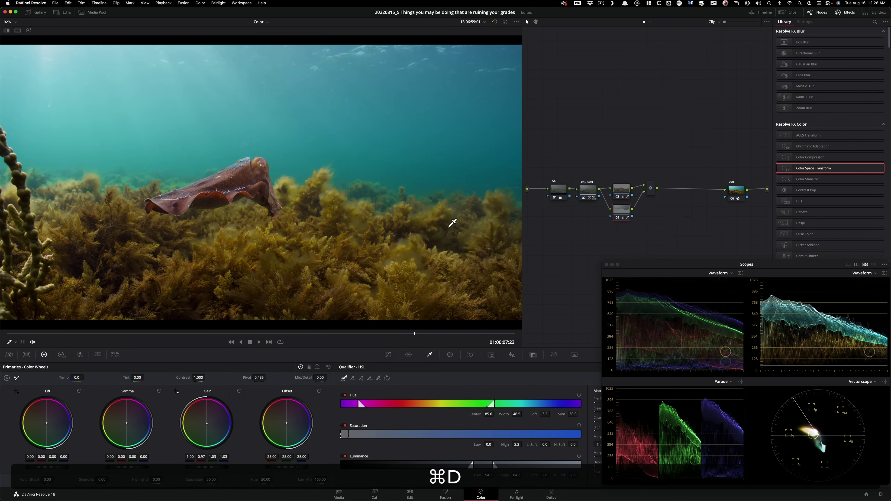
Examine the water key's edges around the cuttlefish and seaweed in Highlight view, and play the clip
key(shift+h)
scroll(338, 170, up, 3)
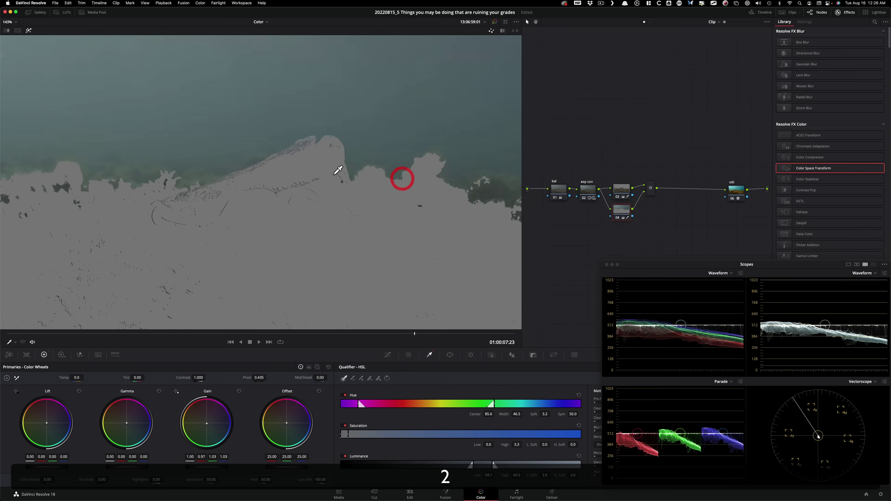
scroll(337, 170, up, 3)
key(space)
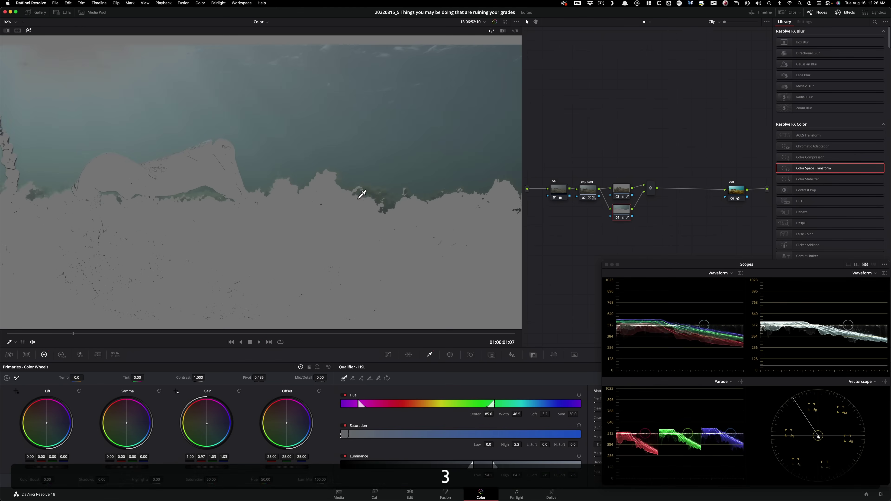
Delete the parallel qualifier nodes and add a serial node labeled hsl curves after the exp con node
click(651, 207)
drag(621, 175, 666, 235)
key(BackSpace)
key(alt+s)
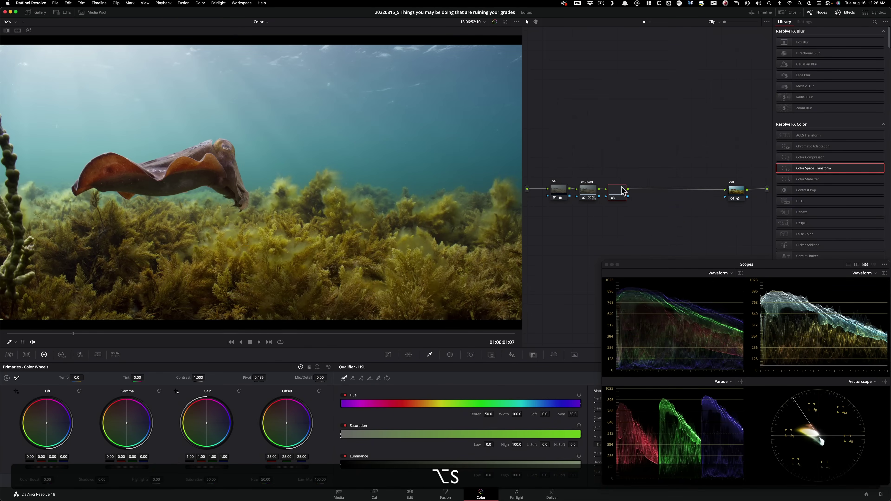
click(617, 192)
key(Tab)
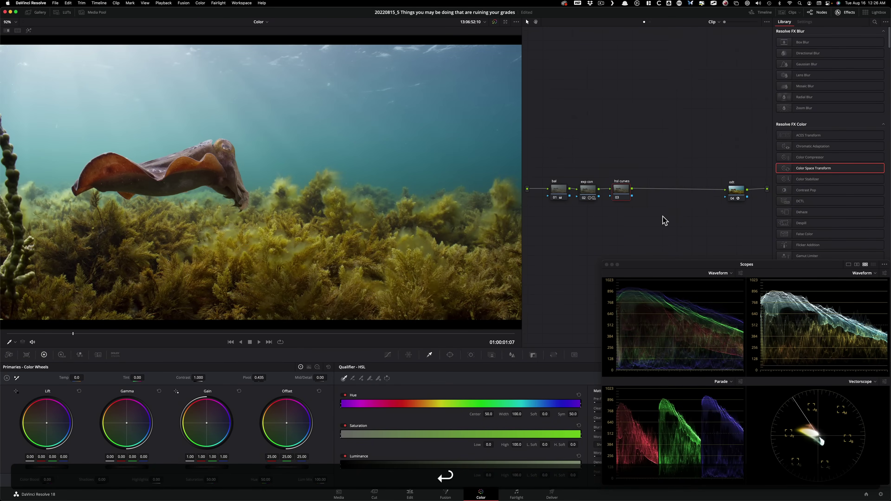
Sample the yellow-green seaweed for the Hue Vs Hue curve and raise its control point slightly to shift the seaweed toward orange
click(387, 355)
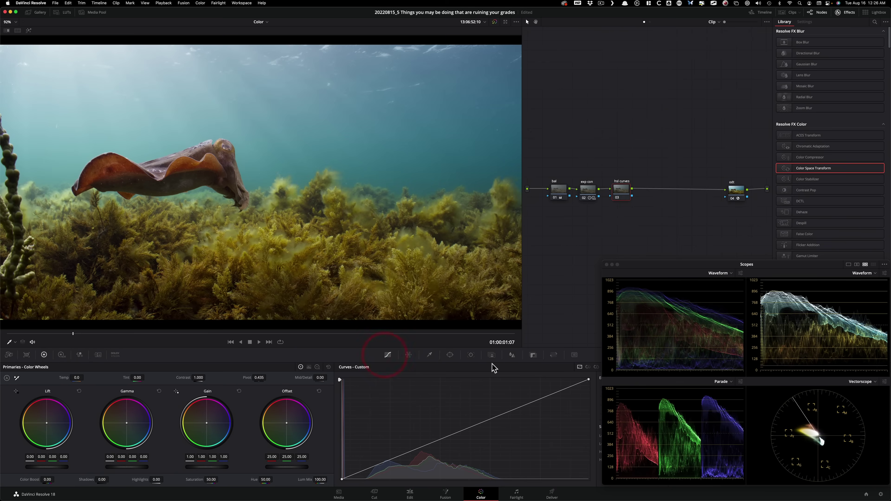
click(588, 367)
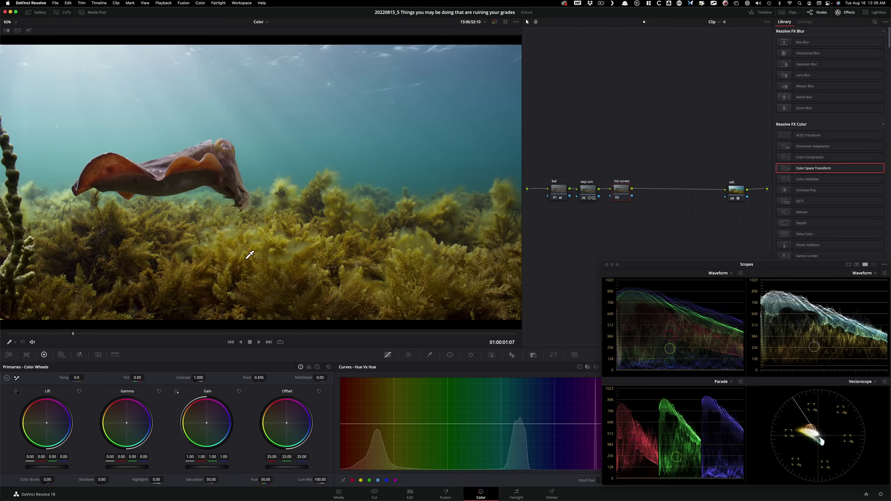
click(276, 242)
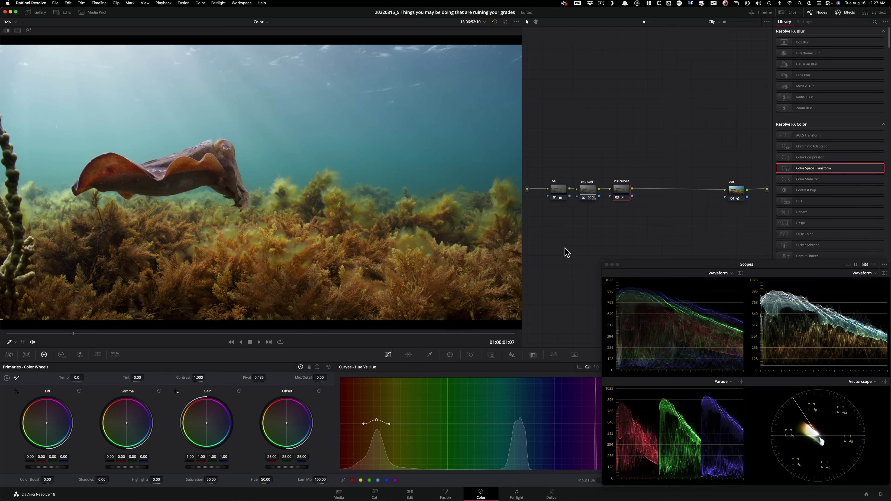
Compare the picture with the hsl curves node off and on at two points in the clip, playing the clip in between
key(super+d)
key(super+d)
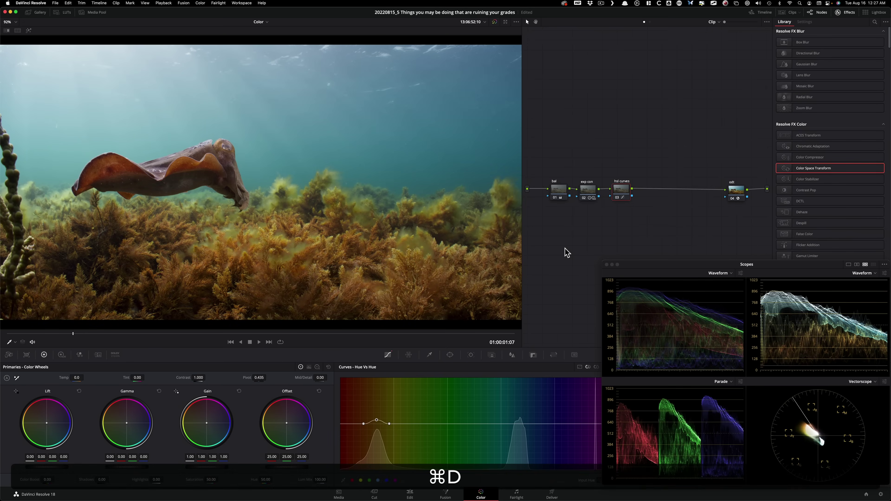
key(space)
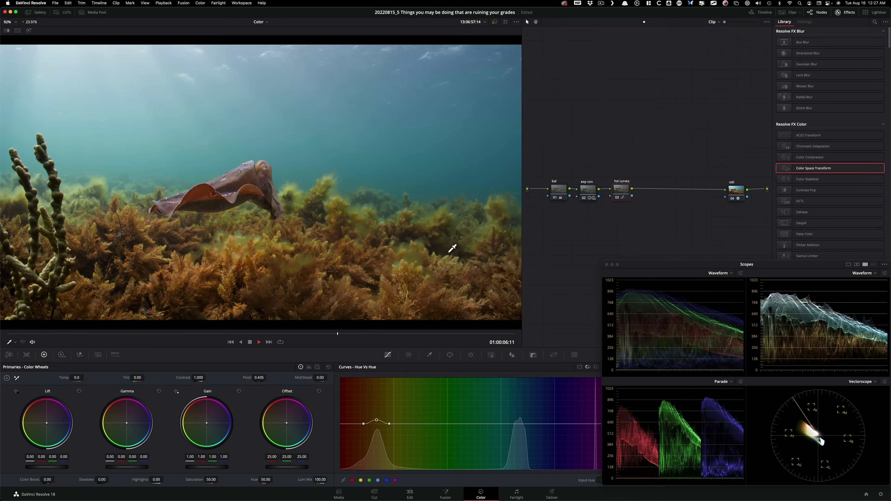
key(space)
key(super+d)
key(super+d)
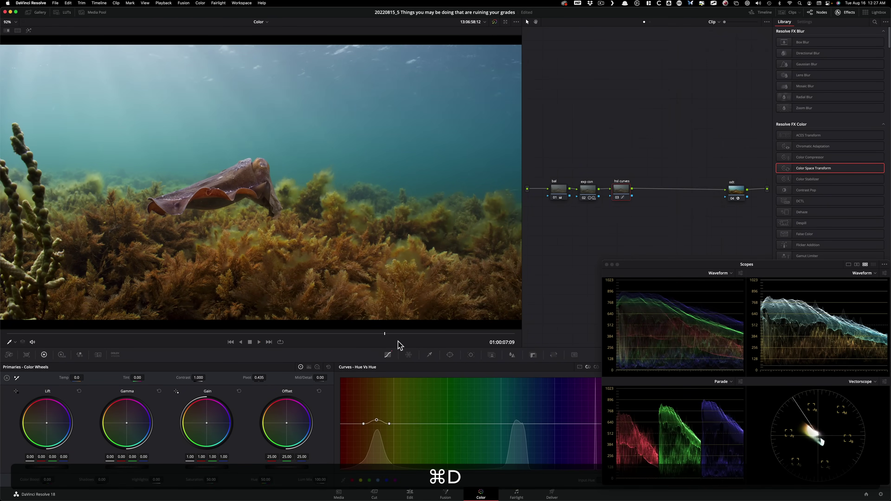
Go to 01:00:05:12 in the clip and compare the picture with the hsl curves node off and on
drag(393, 338, 288, 333)
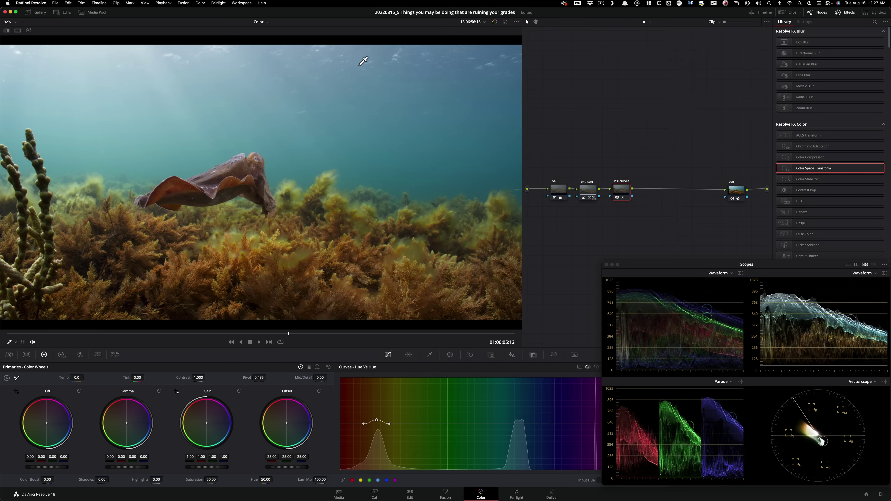
key(super+d)
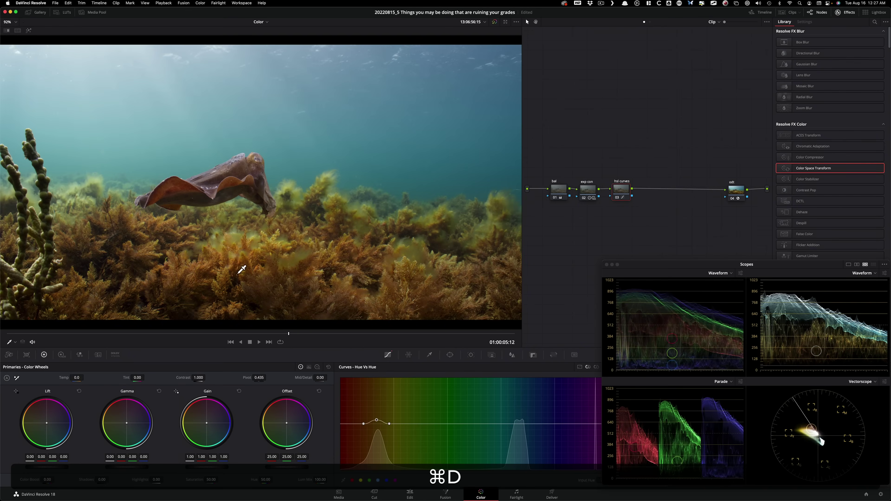
key(super+d)
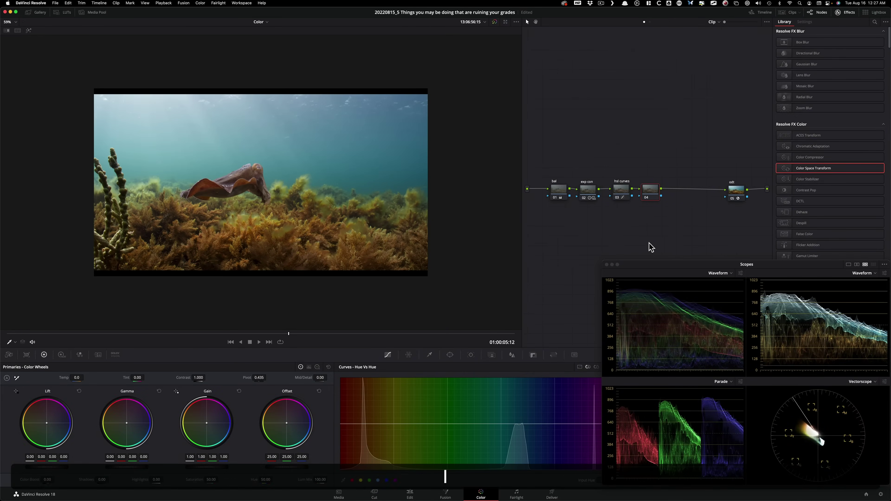
Add a wide circular window to the node after hsl curves and place it over the sunlit upper-left water with a soft edge
click(450, 355)
click(347, 408)
drag(276, 189, 283, 97)
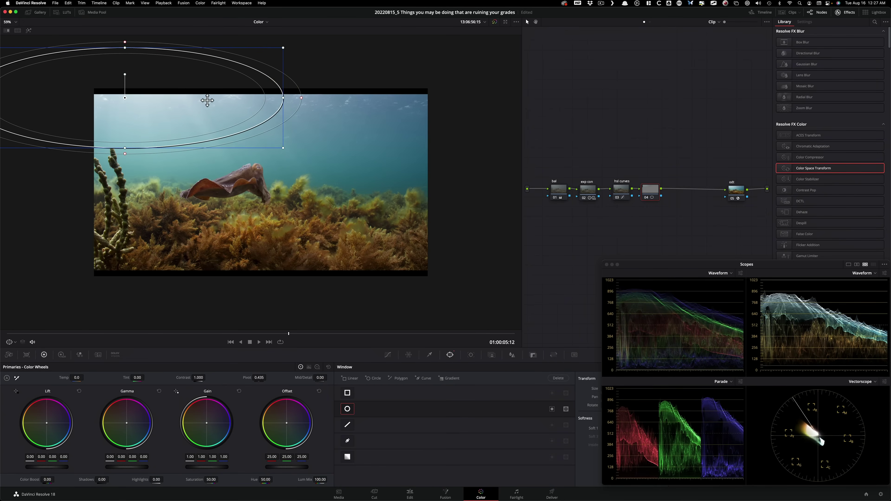
scroll(207, 100, up, 5)
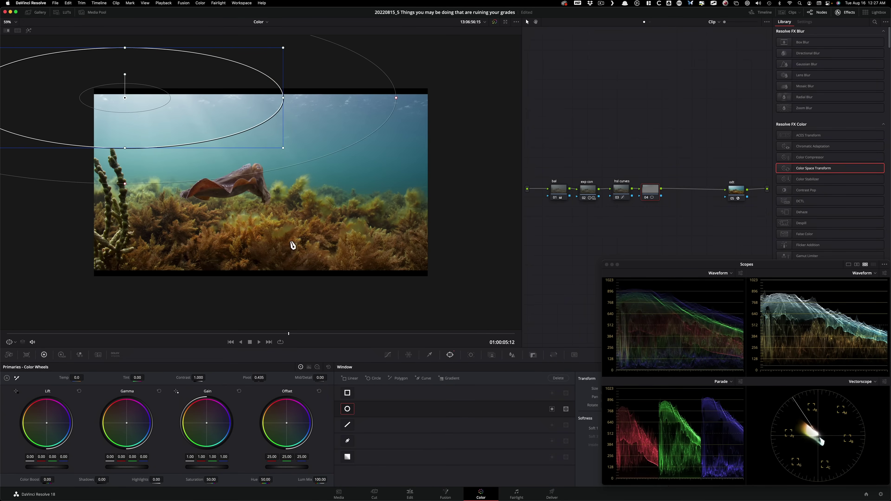
Set the circular window's Soft 1 to 0 for a hard edge, and raise it again for a gradual falloff
drag(704, 265, 696, 136)
click(589, 429)
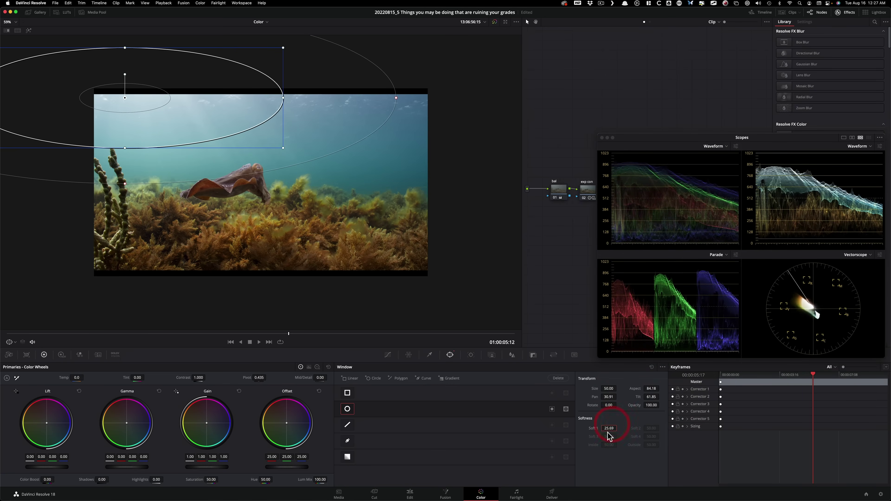
text(0)
key(Return)
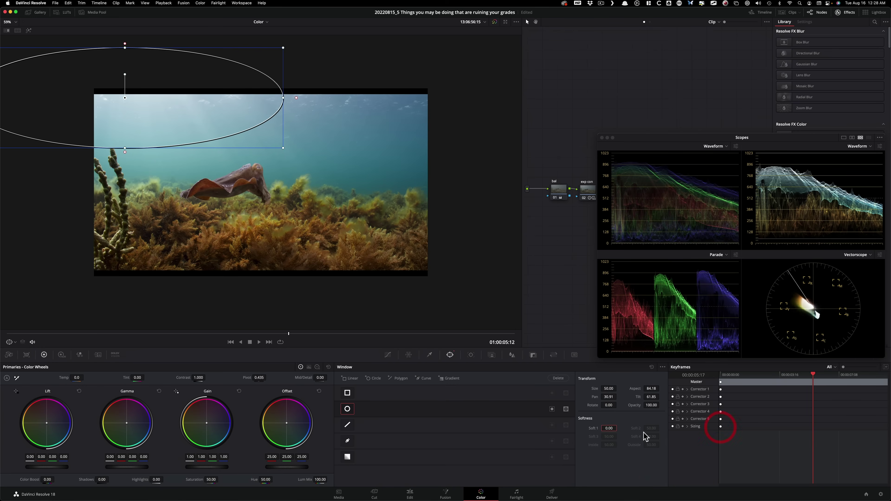
drag(694, 430, 662, 433)
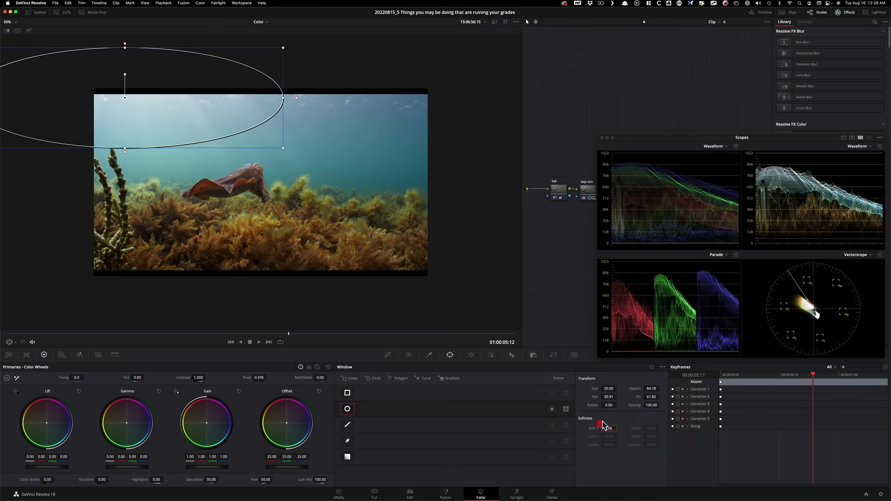
mouse_move(602, 434)
mouse_down()
mouse_move(633, 435)
mouse_move(605, 429)
mouse_up()
Hide the window outline, lower the water node's Gain to 0.92, and compare the picture with the node off and on
key(shift+grave)
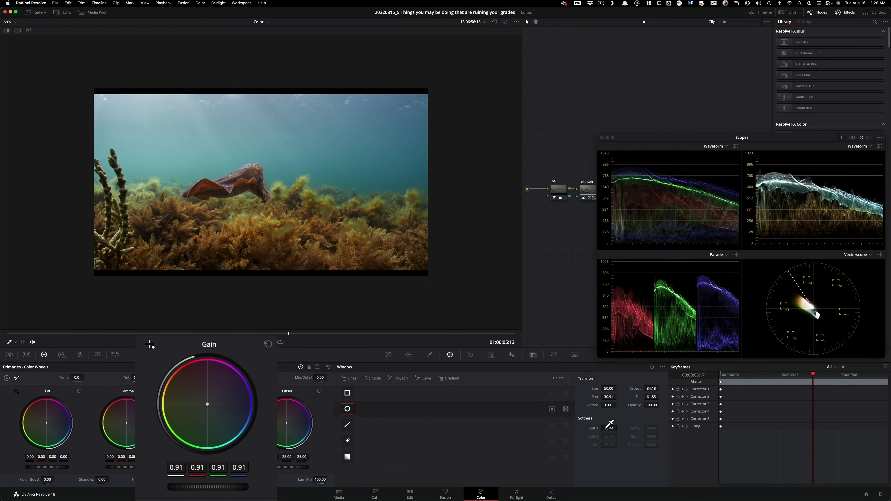
key(super+d)
key(super+d)
key(super+1)
key(3)
key(super+d)
key(super+d)
drag(705, 140, 690, 281)
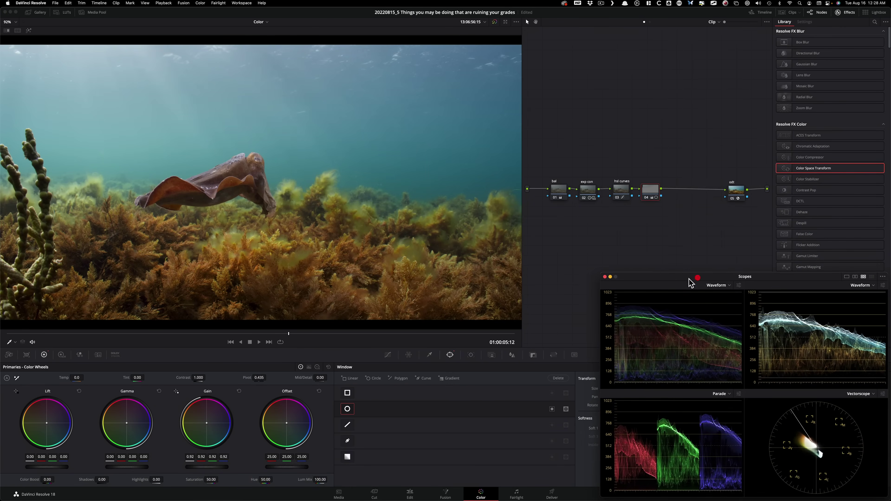
key(super+d)
key(super+d)
scroll(273, 130, down, 2)
key(super+d)
key(super+d)
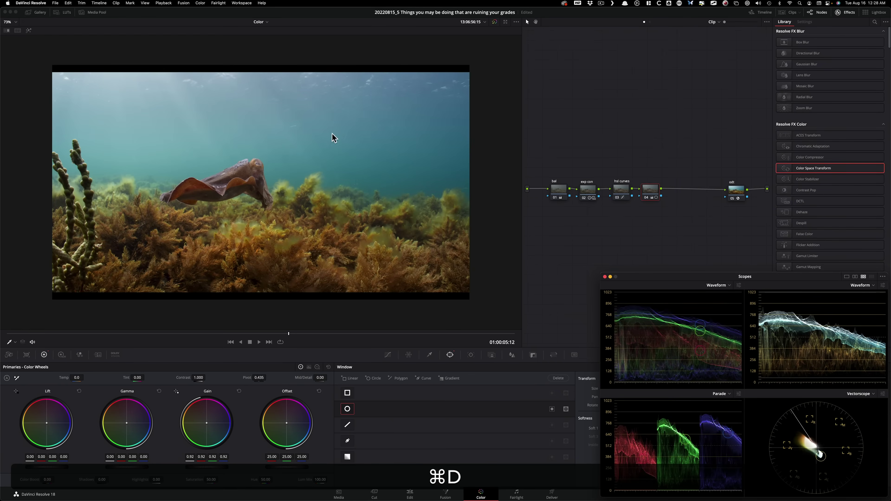
Add a parallel node with a soft, tilted oval window over the lower-left seaweed and raise its Gamma to 0.02
key(alt+l)
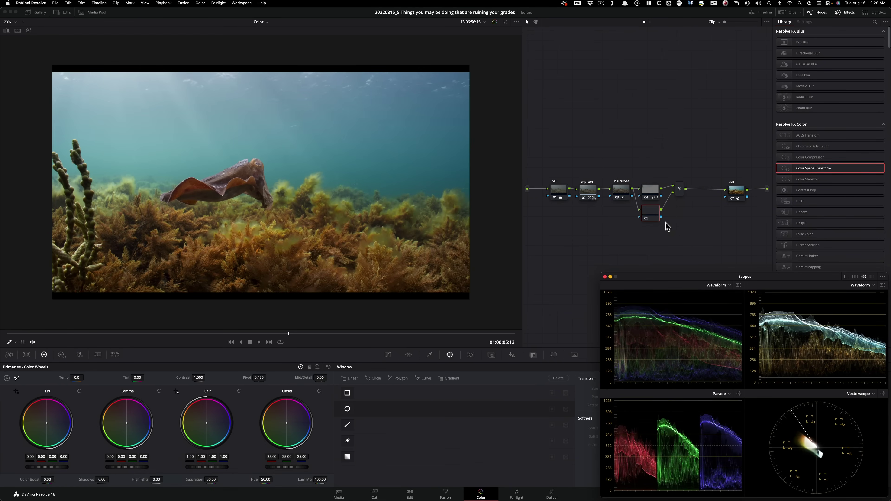
click(347, 409)
scroll(272, 205, down, 1)
click(12, 342)
click(29, 367)
drag(261, 183, 259, 255)
click(146, 248)
drag(145, 224, 151, 225)
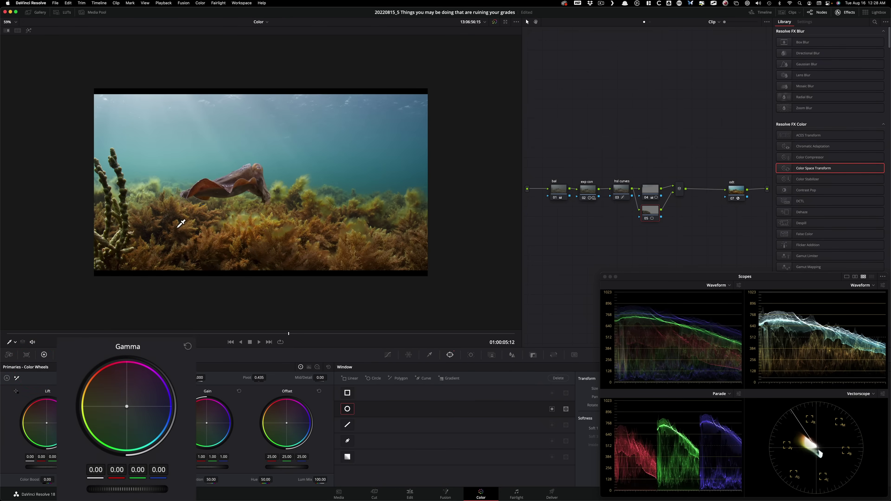
key(shift+grave)
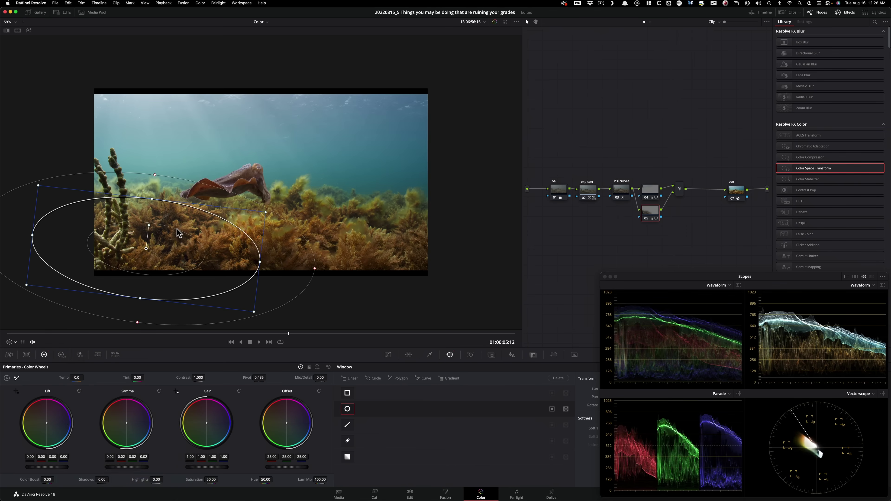
key(super+d)
Add another parallel node with a tilted oval window fitted around the cuttlefish and raise its Gamma to 0.01
key(alt+p)
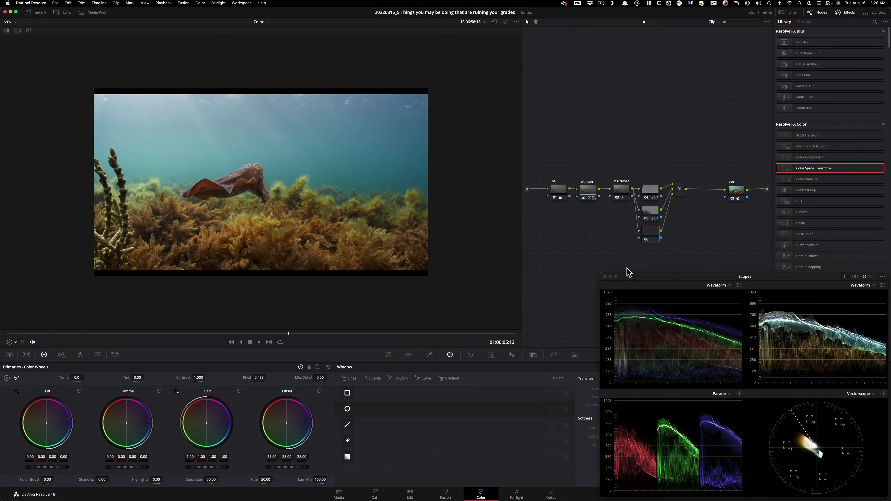
click(347, 408)
drag(272, 196, 228, 215)
mouse_move(217, 179)
mouse_down()
mouse_move(210, 184)
mouse_move(213, 167)
mouse_move(218, 173)
mouse_up()
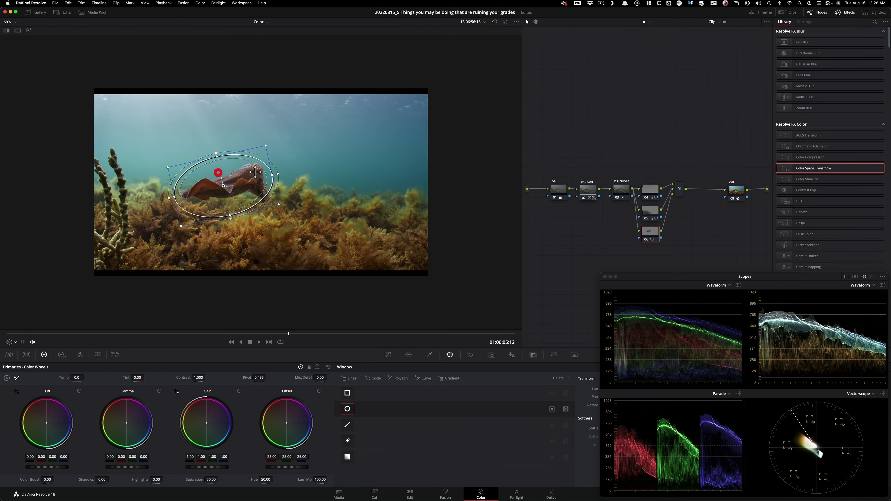
drag(273, 175, 230, 177)
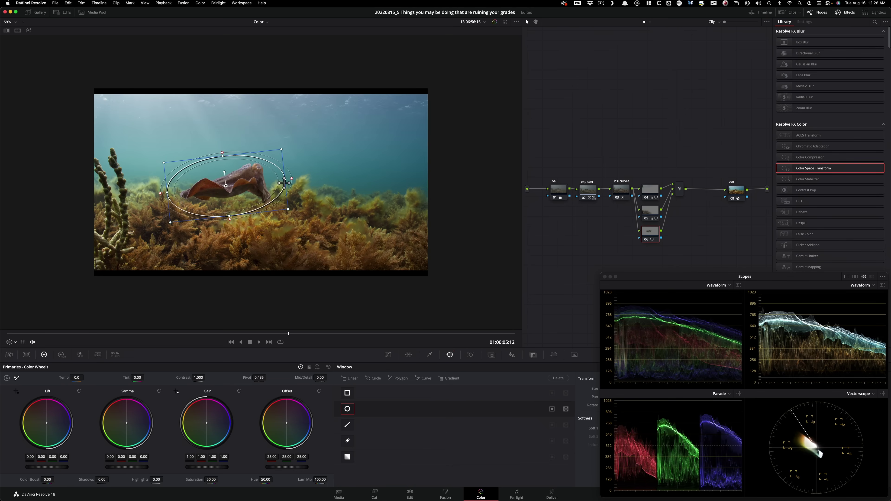
key(shift+grave)
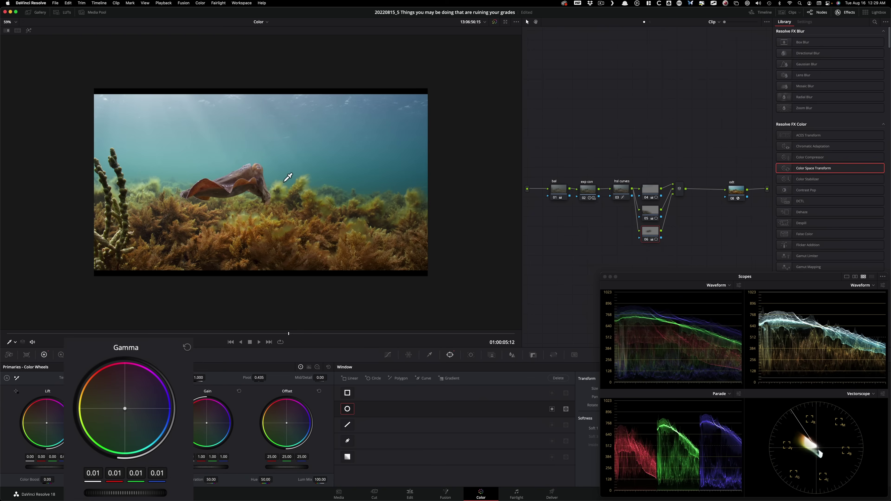
Compare the picture with the cuttlefish node off and on, and repeat the comparison with all three windowed parallel nodes together
key(3)
key(super+d)
key(super+d)
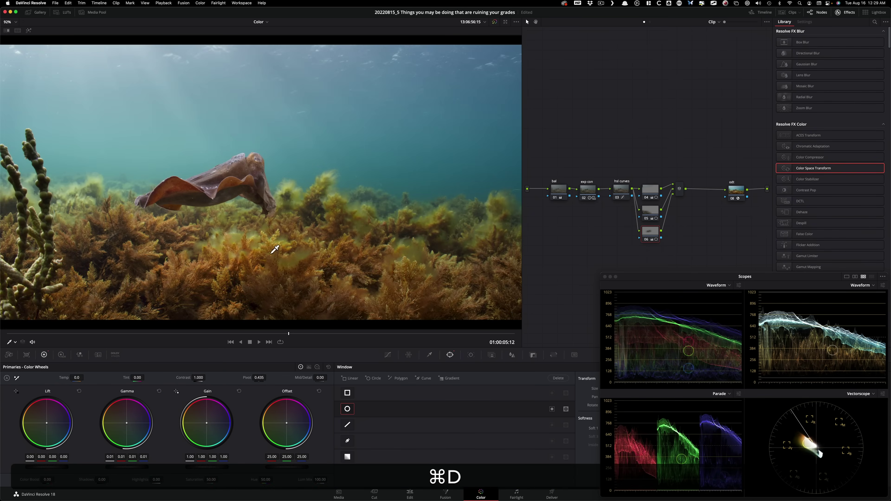
drag(640, 167, 715, 253)
key(super+d)
key(super+d)
key(super+d)
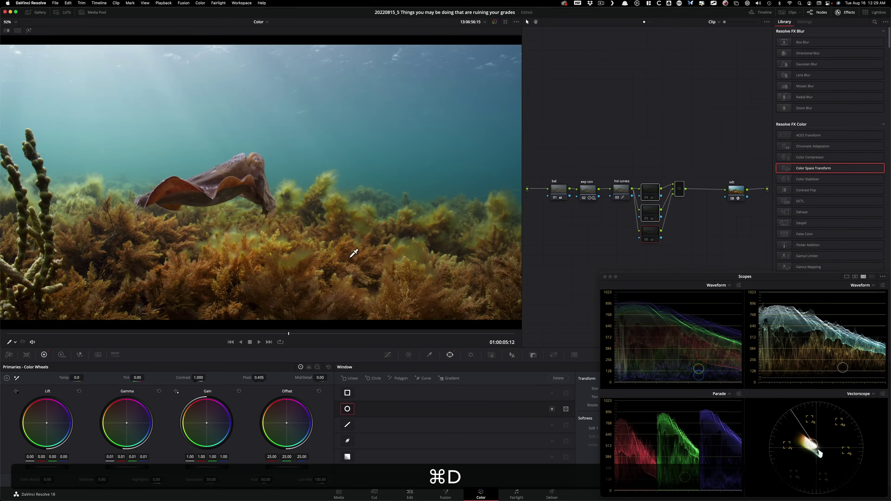
scroll(357, 253, down, 1)
key(super+d)
key(super+d)
key(super+d)
key(super+d)
key(super+d)
key(super+d)
key(super+d)
key(super+d)
key(super+d)
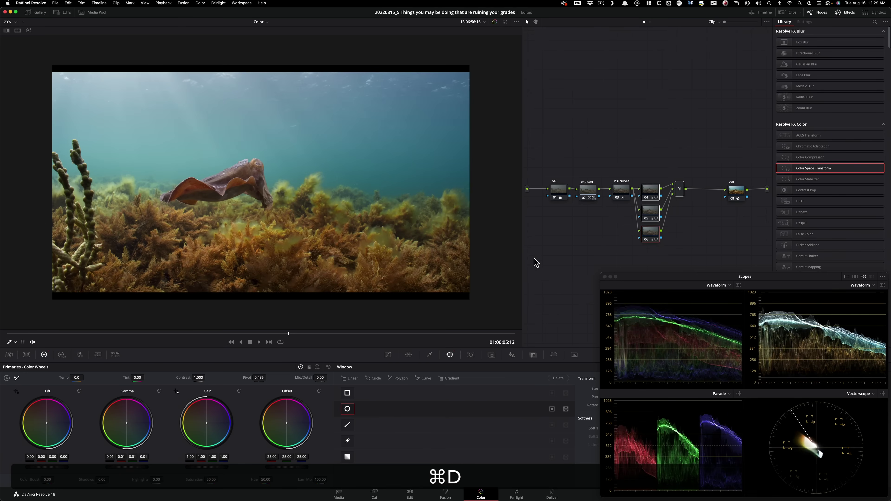
key(super+d)
key(super+d)
key(super+d)
key(super+d)
key(super+d)
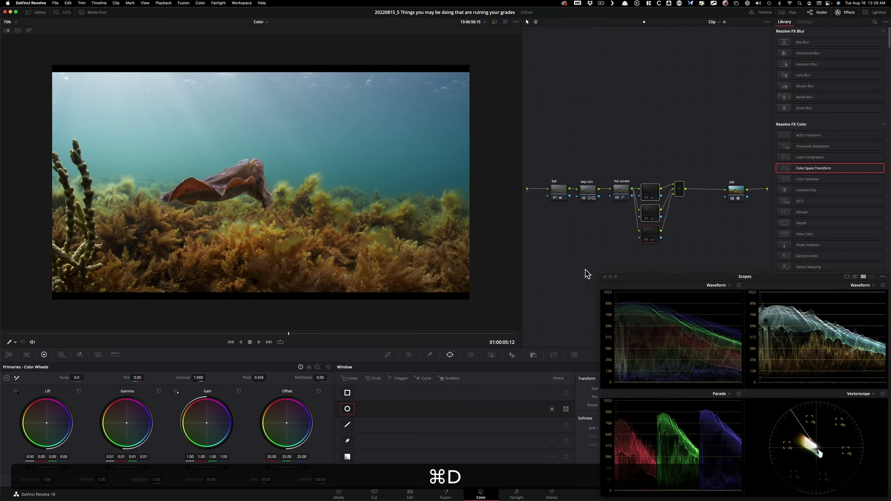
key(super+d)
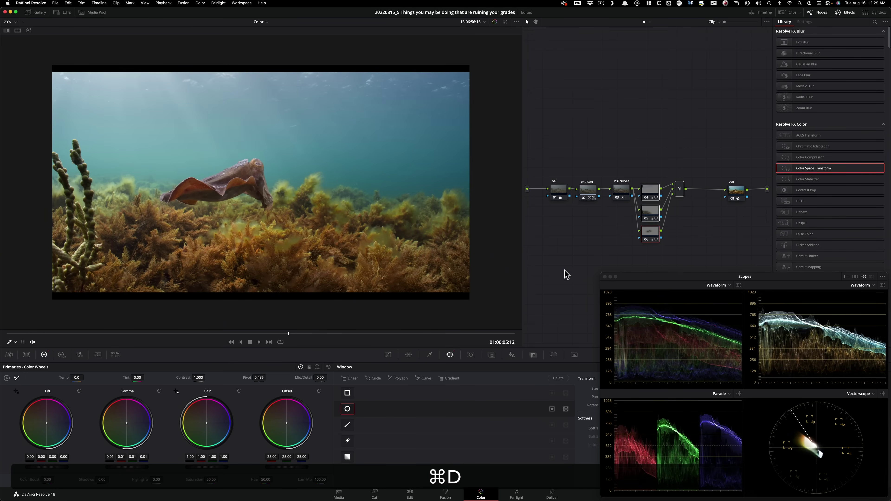
Review the three parallel window nodes individually and check the blended result at smaller and larger viewer sizes
key(super+3)
key(3)
click(633, 139)
key(l)
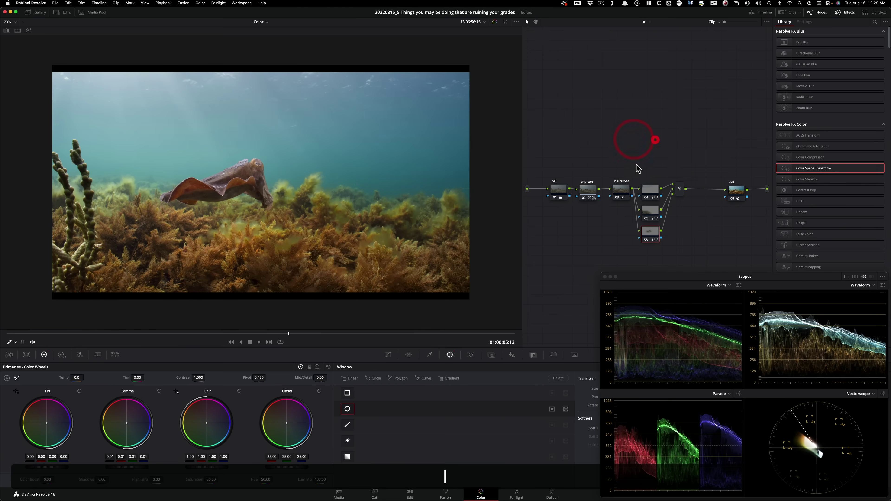
click(650, 191)
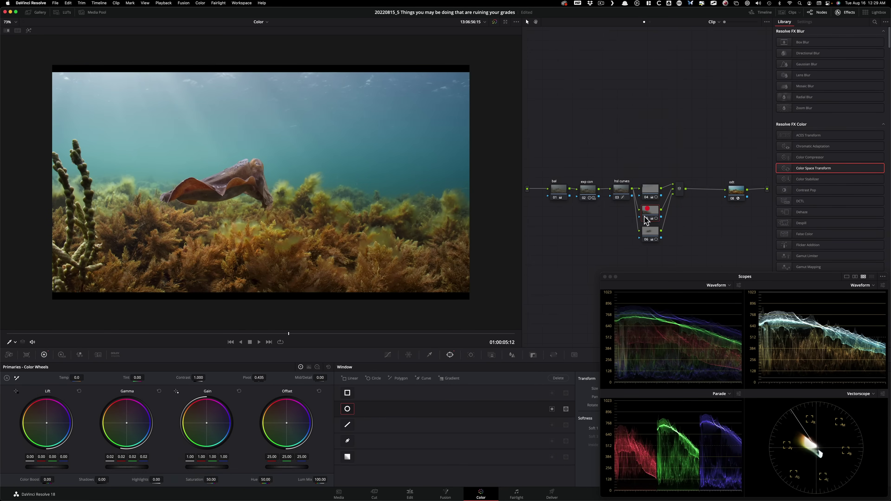
click(650, 231)
key(super+3)
scroll(168, 177, down, 3)
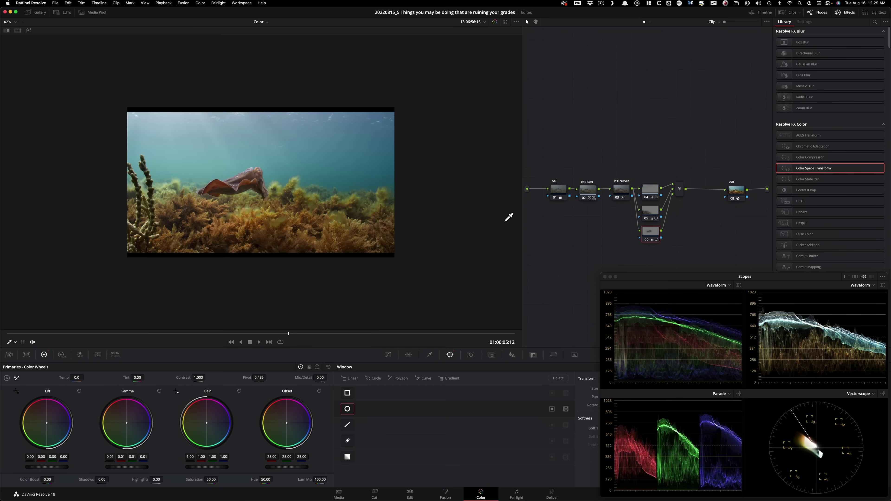
key(3)
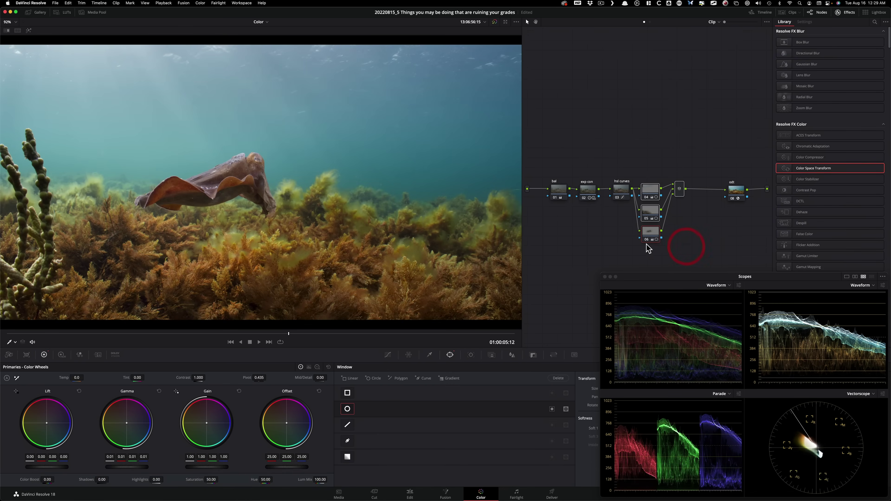
Delete the three parallel window nodes, and add a serial node after hsl curves that feeds the Color Space Transform node
key(BackSpace)
click(621, 191)
key(alt+s)
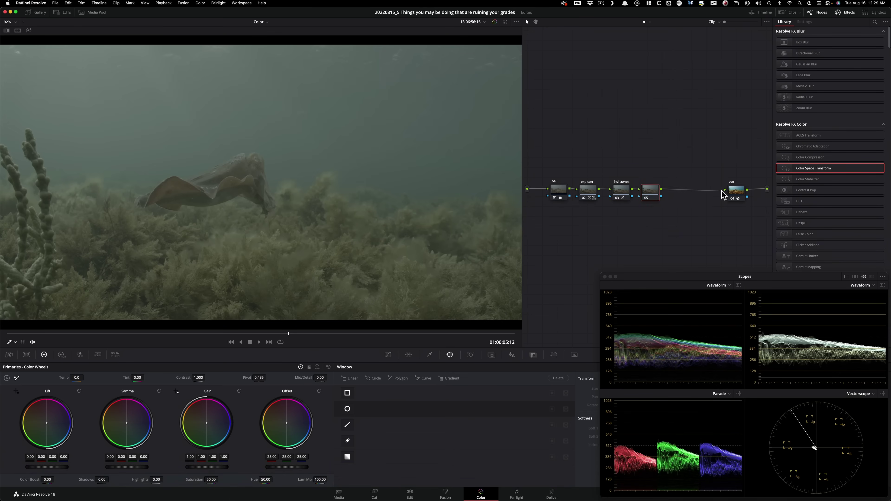
drag(722, 195, 724, 190)
drag(650, 194, 655, 193)
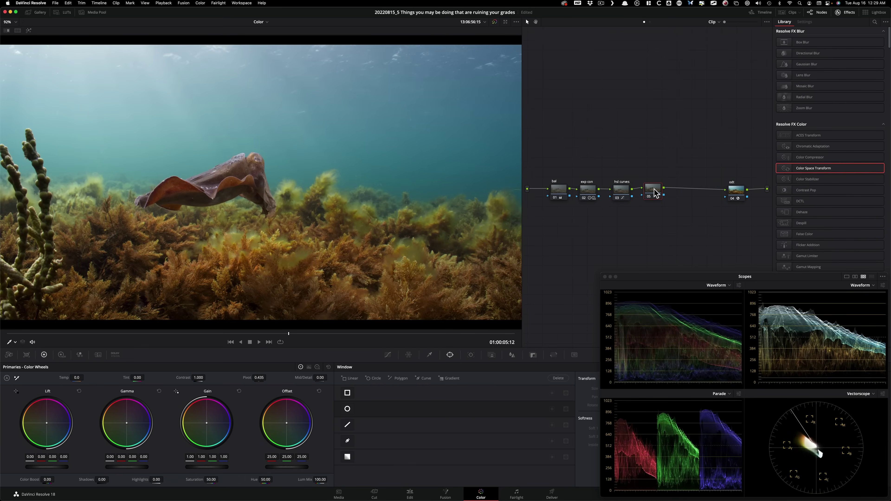
Enable a curve window on the new serial node and turn the circular window off
key(shift+z)
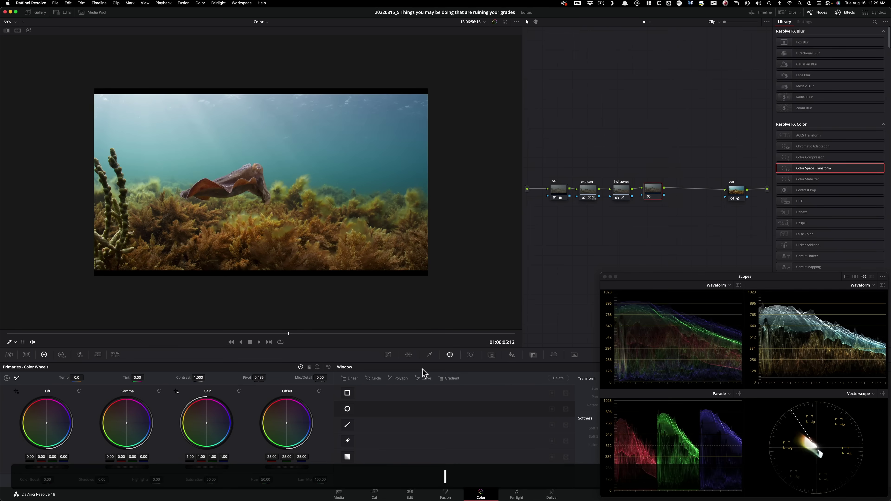
click(348, 409)
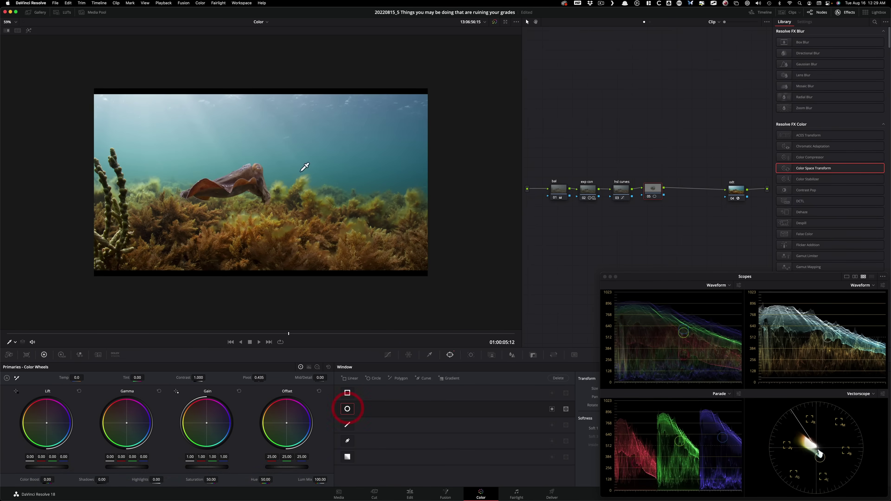
click(348, 441)
click(348, 409)
Draw a closed curve window around the cuttlefish and the upper seaweed band, extending past both sides of the frame
click(406, 226)
click(356, 220)
click(299, 213)
click(258, 213)
click(204, 211)
click(154, 207)
click(71, 213)
click(53, 189)
click(96, 174)
click(138, 178)
click(162, 176)
click(194, 174)
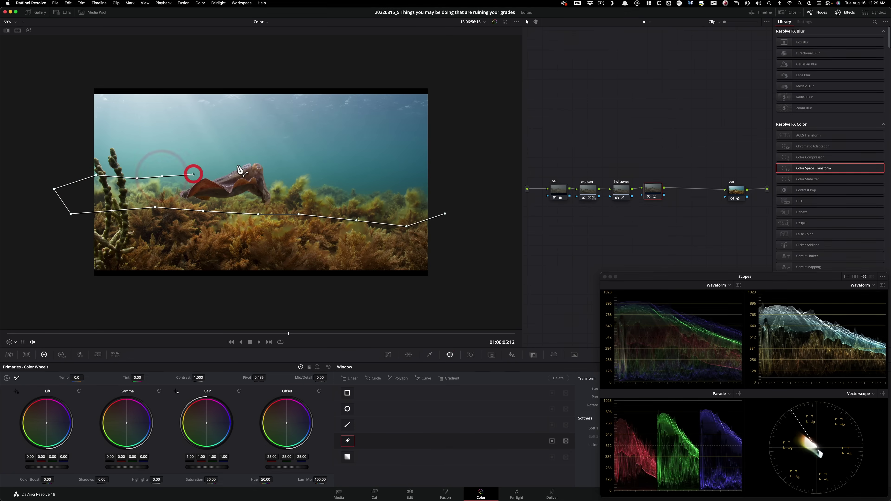
click(237, 165)
click(259, 154)
click(276, 164)
click(298, 175)
click(318, 174)
click(347, 185)
click(382, 186)
click(422, 184)
click(449, 183)
click(451, 204)
click(444, 212)
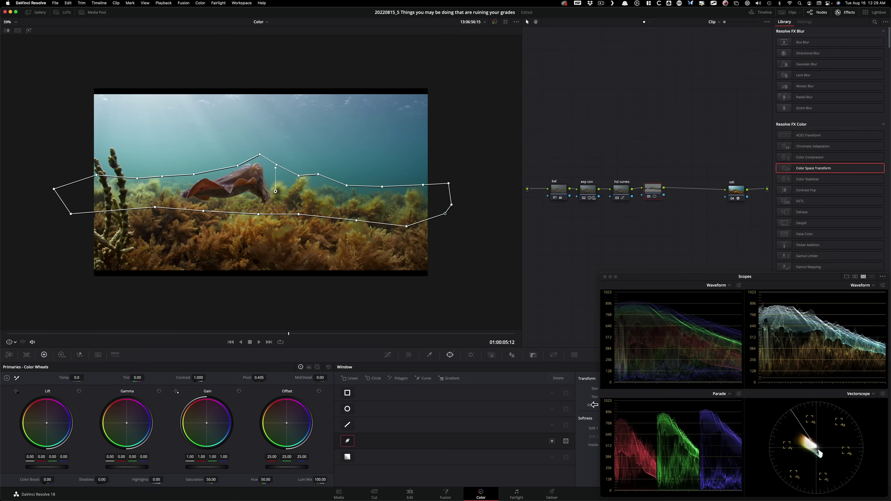
Invert the curve window, check the mask in Highlight view, and lower the node's Gamma to -0.04
click(552, 440)
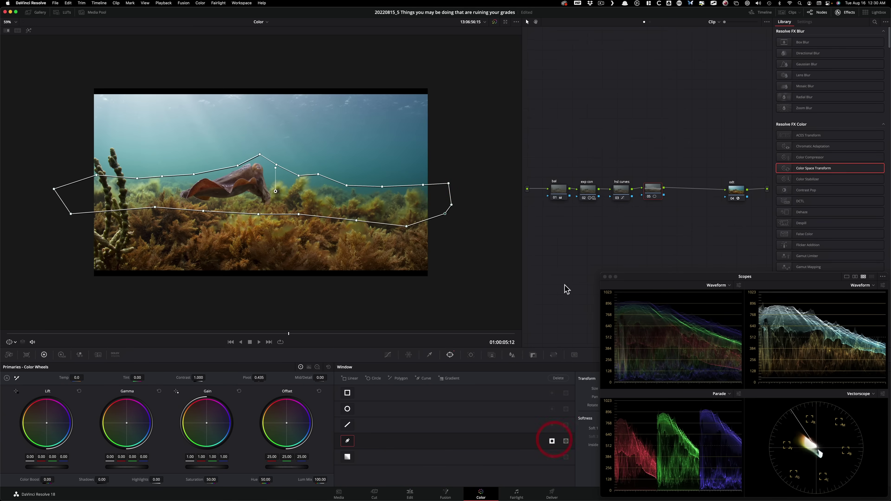
key(shift+h)
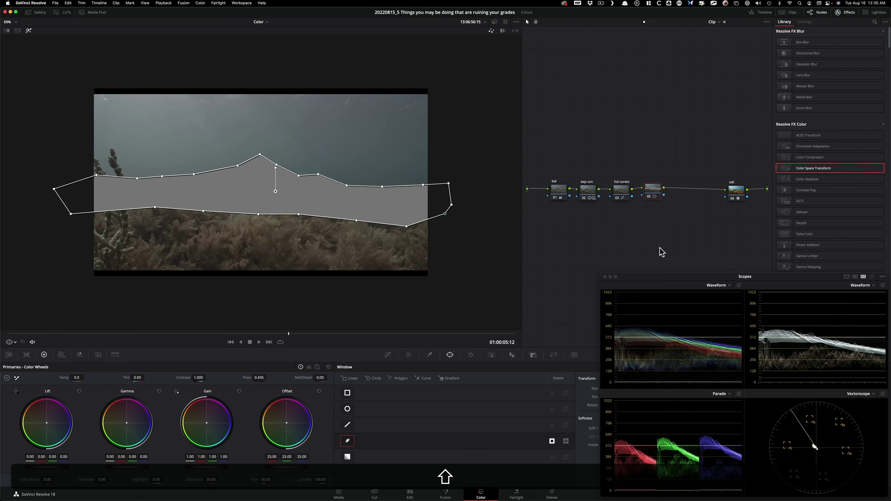
key(shift+h)
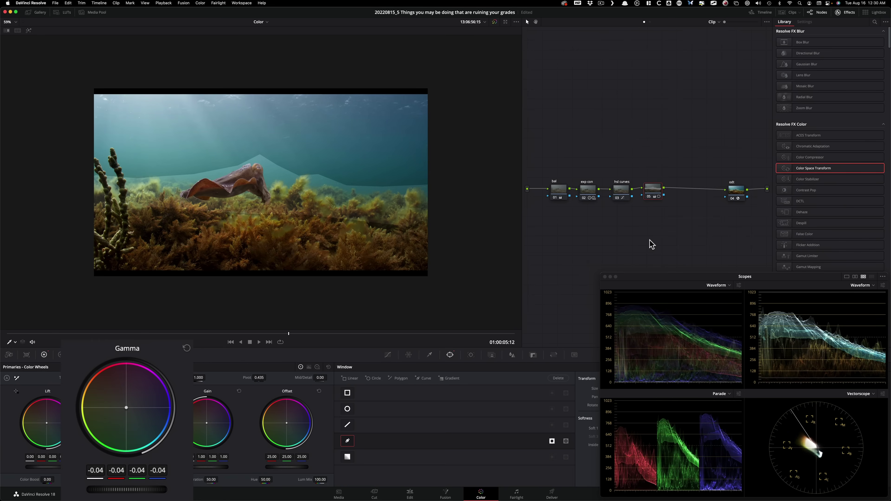
Show the drawn window's outline and toggle the window node off and on to compare the darkening effect
key(shift+grave)
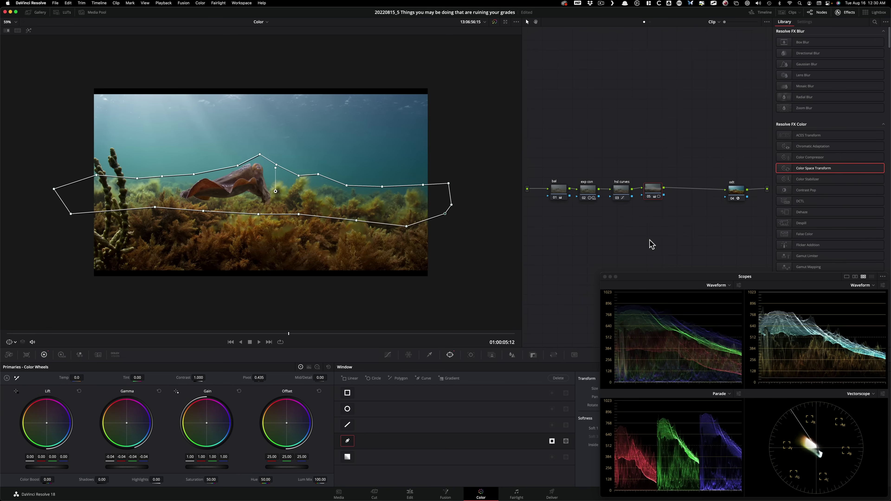
key(super+d)
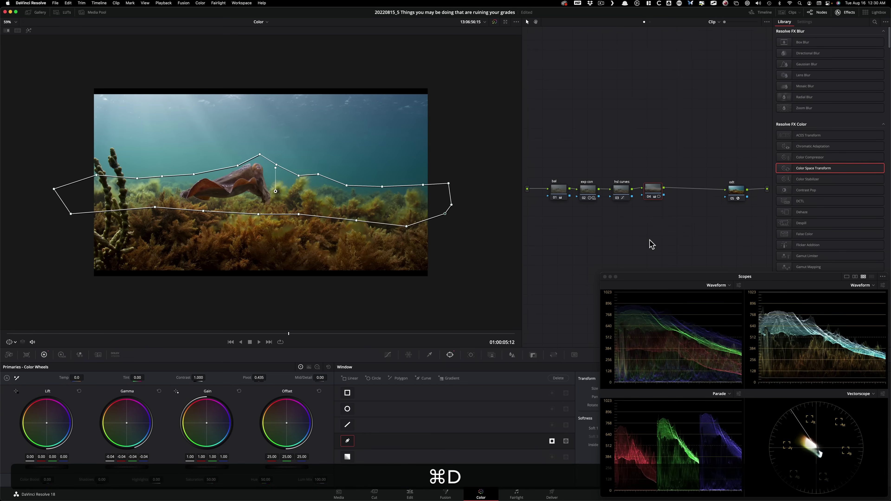
key(2)
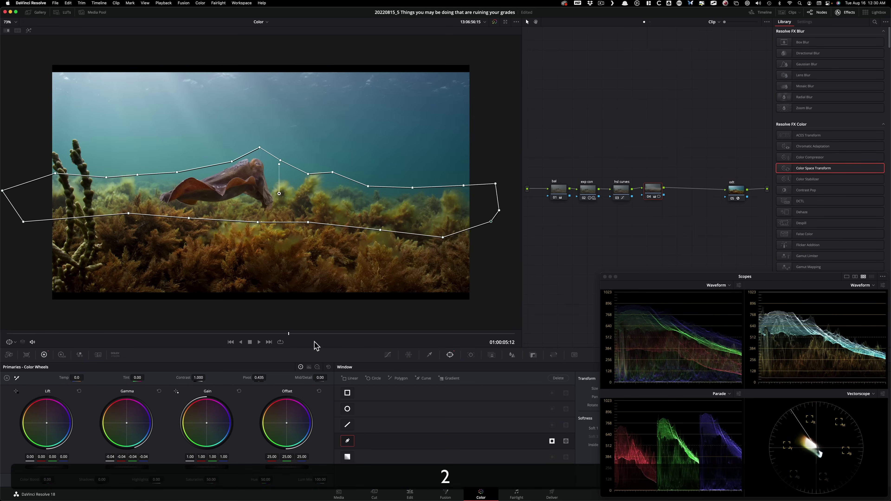
key(2)
key(super+d)
key(super+d)
key(1)
key(1)
Hide the window outline and compare the picture with and without the drawn-window node at different viewer sizes
key(super+d)
key(super+d)
click(15, 341)
click(26, 357)
key(shift+z)
key(super+d)
key(super+d)
key(1)
key(super+d)
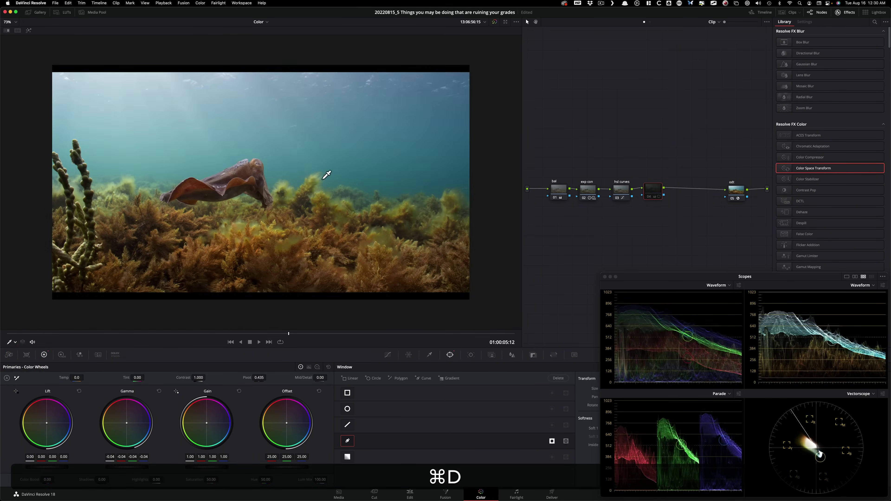
key(super+d)
scroll(308, 183, down, 1)
key(super+d)
key(super+d)
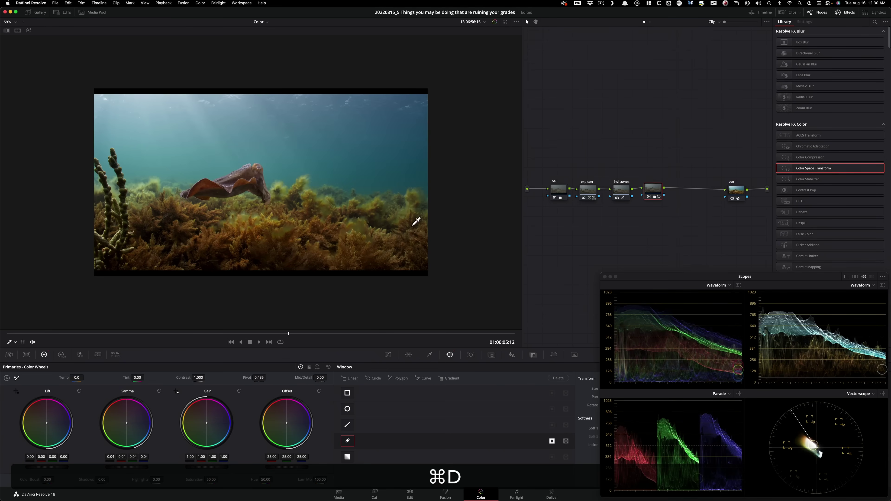
key(super+d)
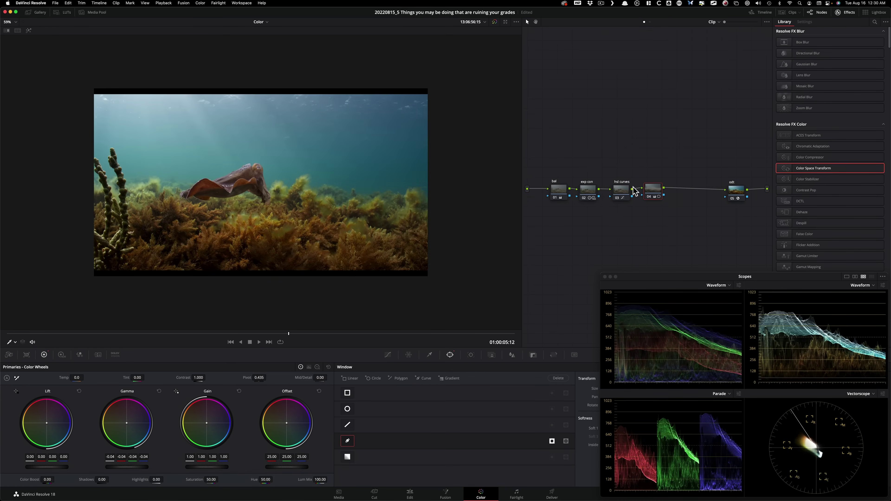
Add an outside node after the drawn-window node and check its mask in Highlight view
right_click(653, 188)
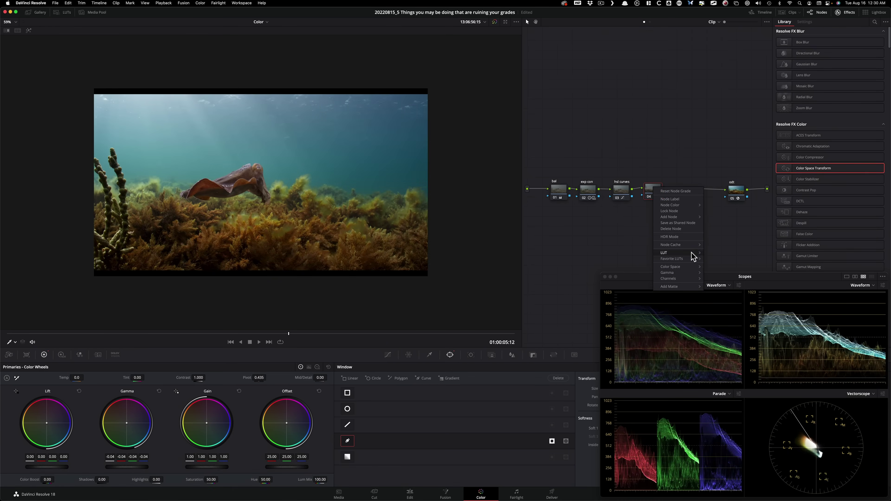
mouse_move(695, 216)
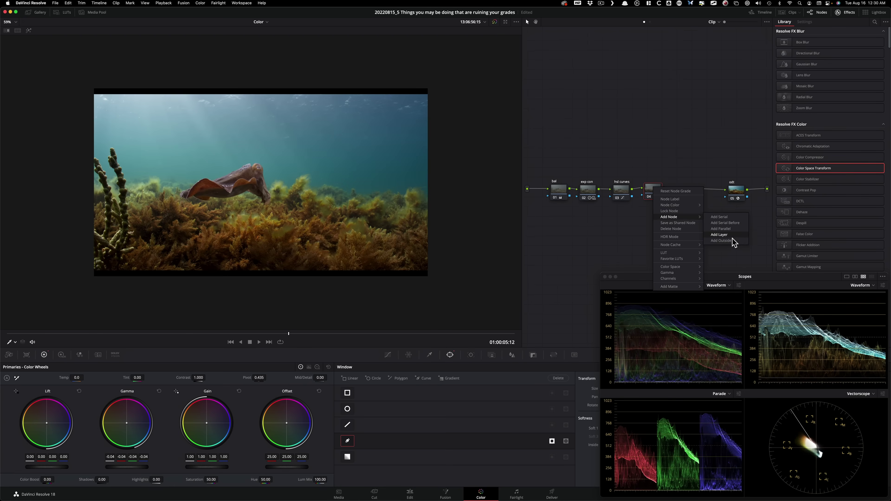
click(727, 241)
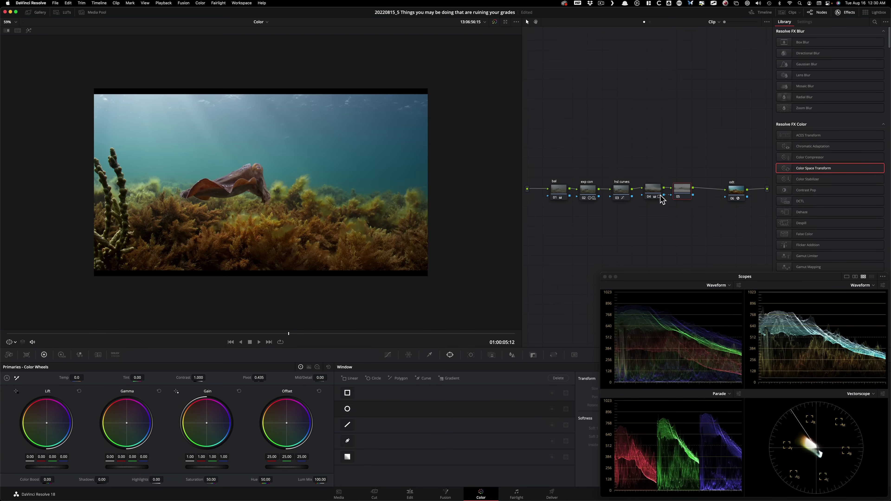
drag(681, 189, 682, 190)
key(shift+h)
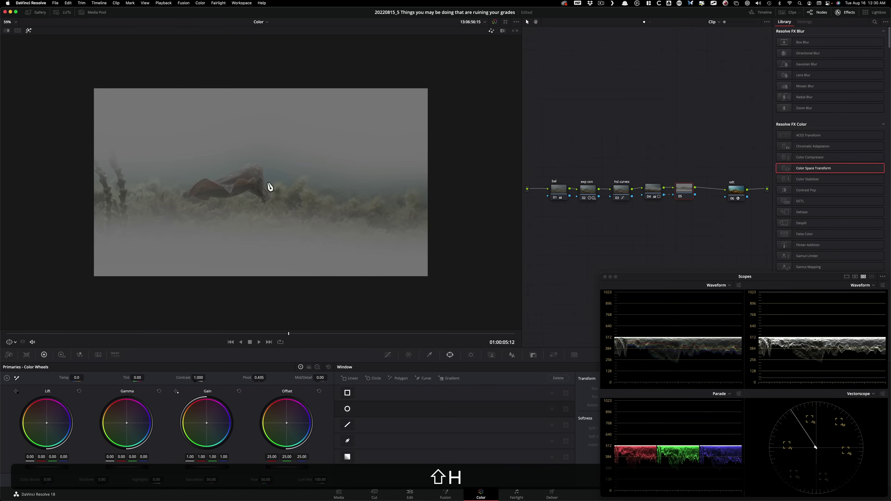
key(shift+h)
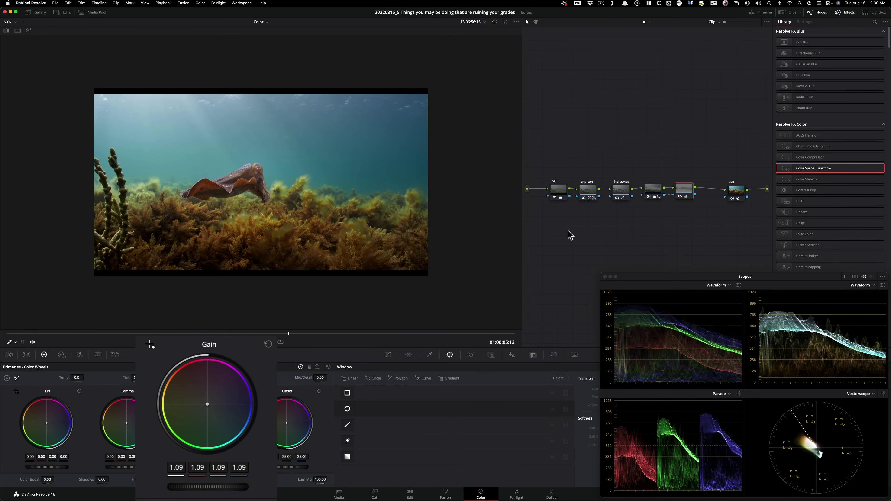
Set the outside node's Gain to 1.06 and toggle the node off and on to judge the brightening
key(2)
key(2)
key(super+2)
key(super+d)
key(super+d)
key(super+i)
key(super+d)
key(super+d)
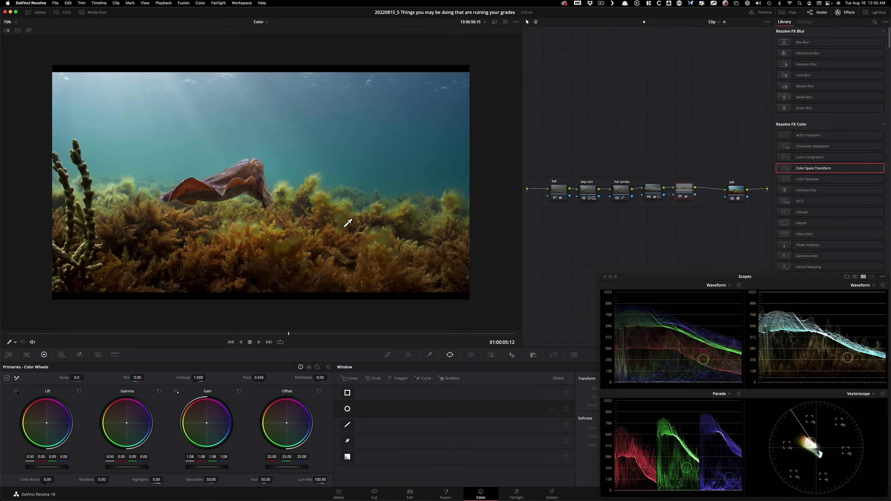
key(super+d)
key(super+i)
Select the drawn-window node together with its outside node and toggle both off and on to compare the grade
key(2)
drag(653, 169, 704, 201)
key(super+d)
key(super+d)
key(super+d)
key(super+d)
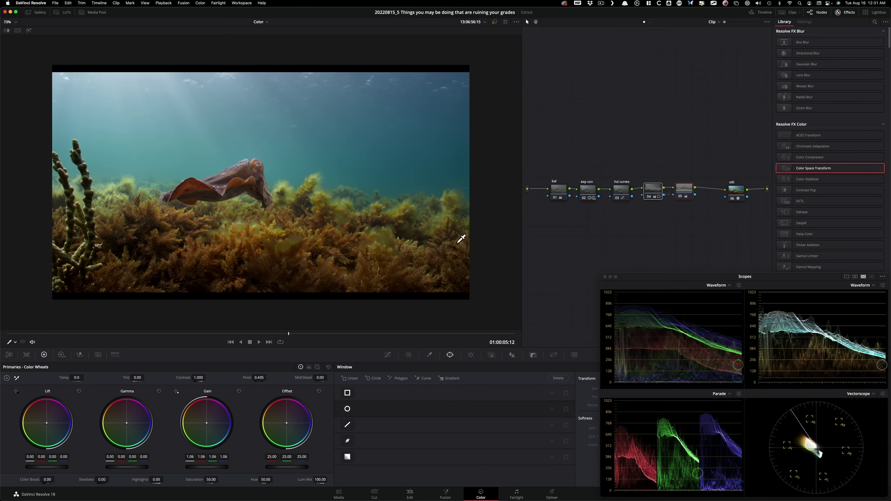
key(super+d)
key(super+d)
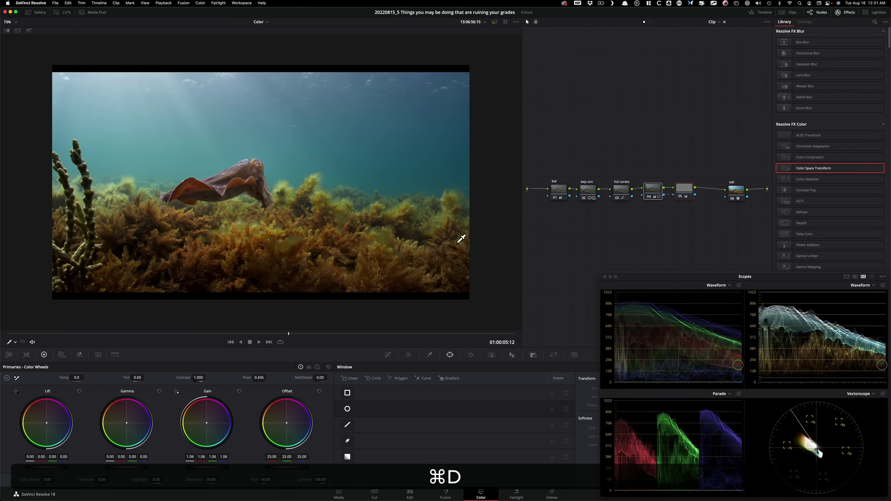
key(super+d)
key(super+d)
Go to about 01:00:03:03 in the clip and compare the picture with both window nodes off and on
drag(268, 339, 169, 332)
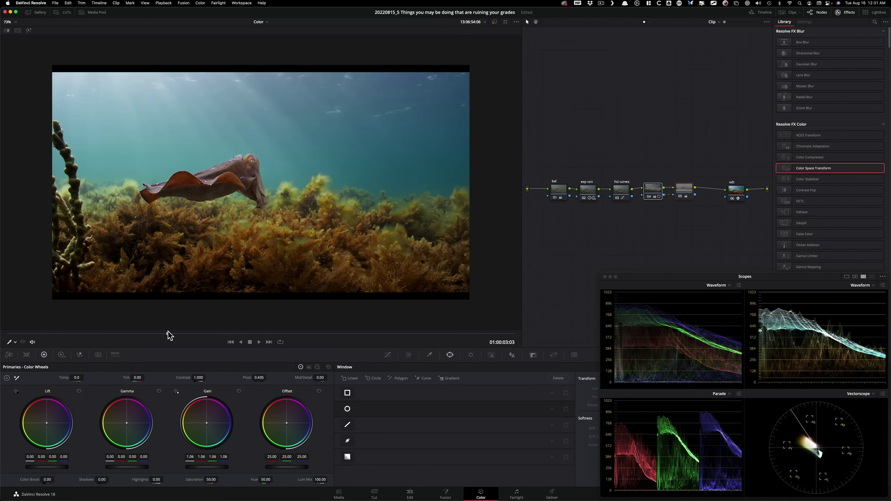
key(super+d)
key(super+d)
key(super+i)
key(super+d)
key(super+d)
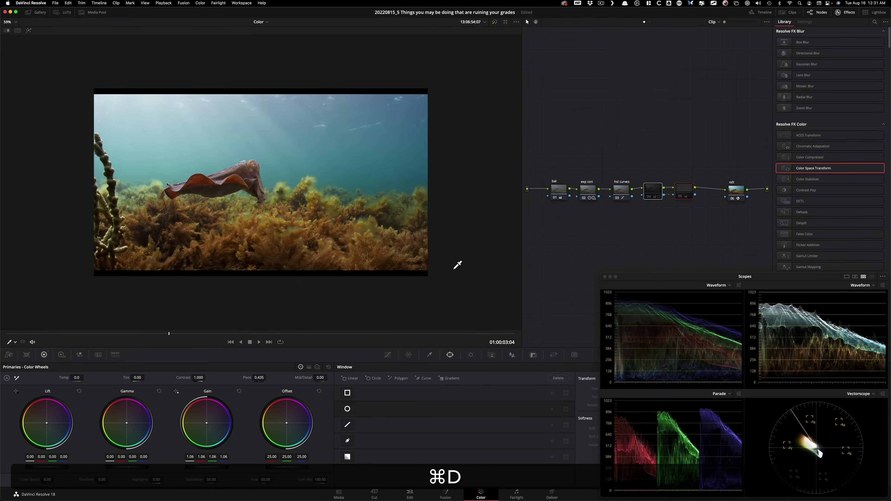
Deselect the window nodes and review the enlarged picture at about 01:00:05:02 in the clip
click(686, 209)
key(super+d)
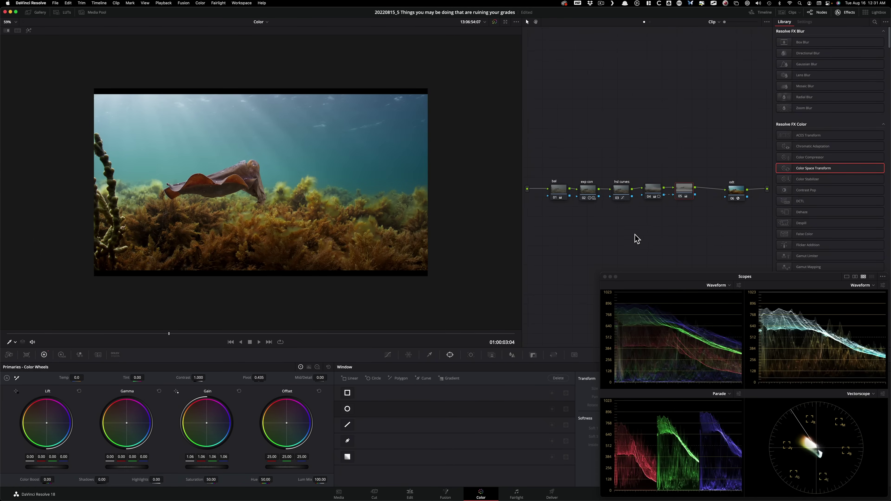
key(shift+z)
key(shift+z)
key(shift+z)
key(shift+z)
drag(170, 334, 266, 333)
key(shift+z)
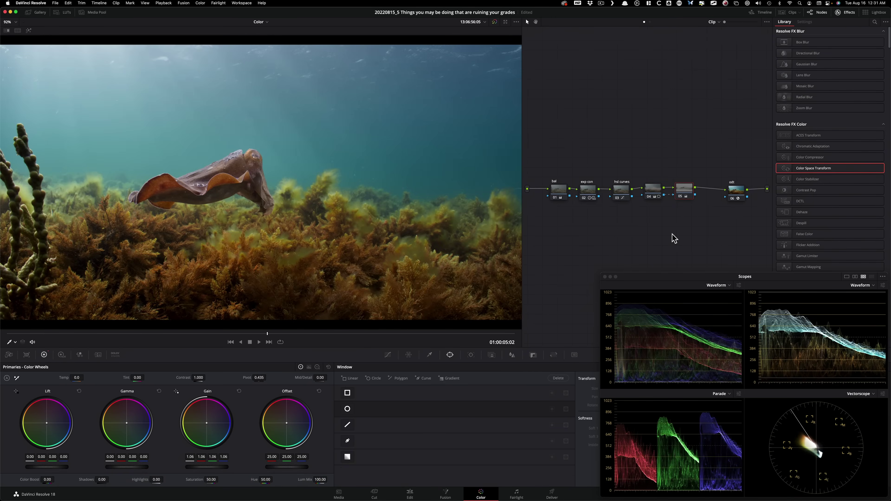